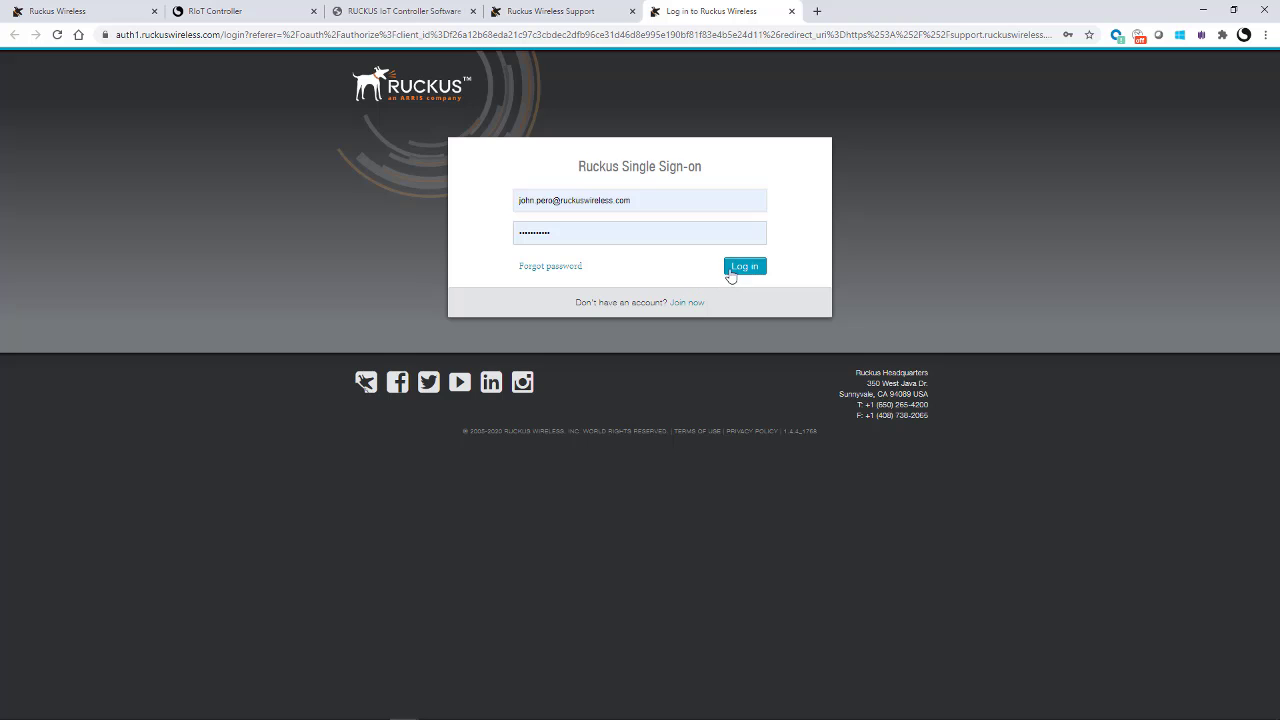
# Step: Sign in, accept the terms and conditions, and activate the vRIoT right-to-use license purchase
pyautogui.click(743, 267)
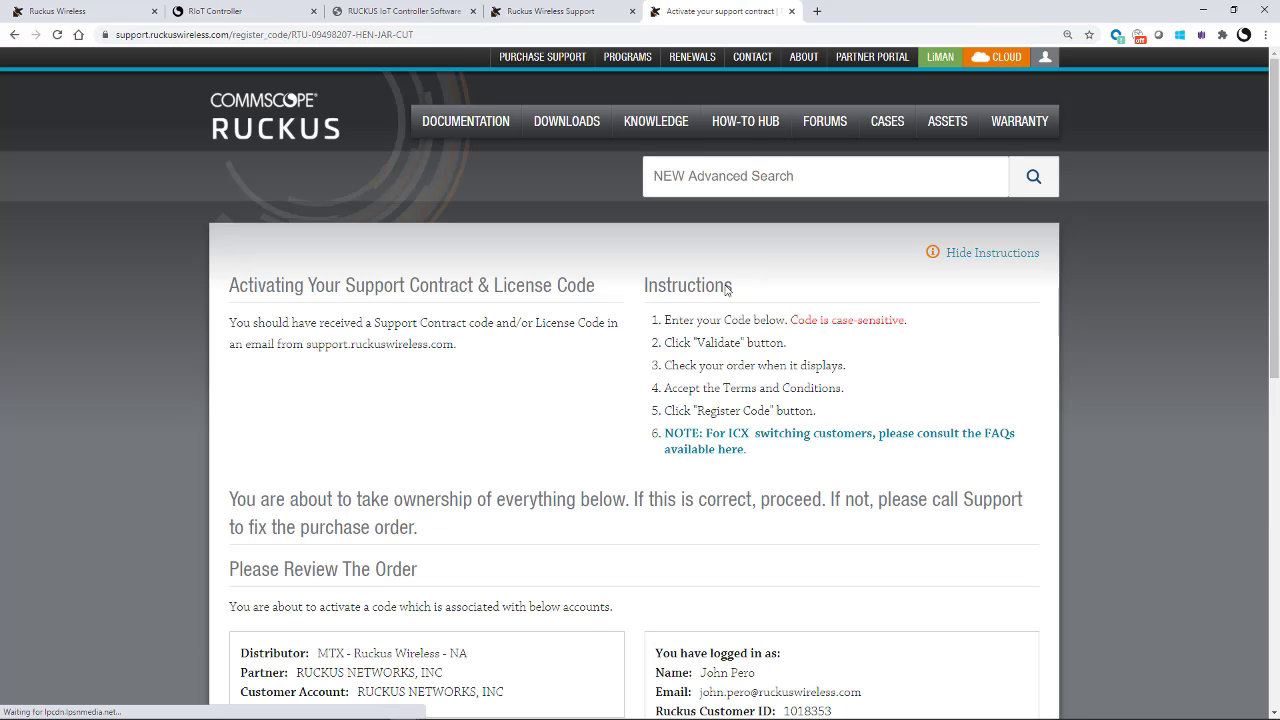
pyautogui.scroll(-2, 727, 289)
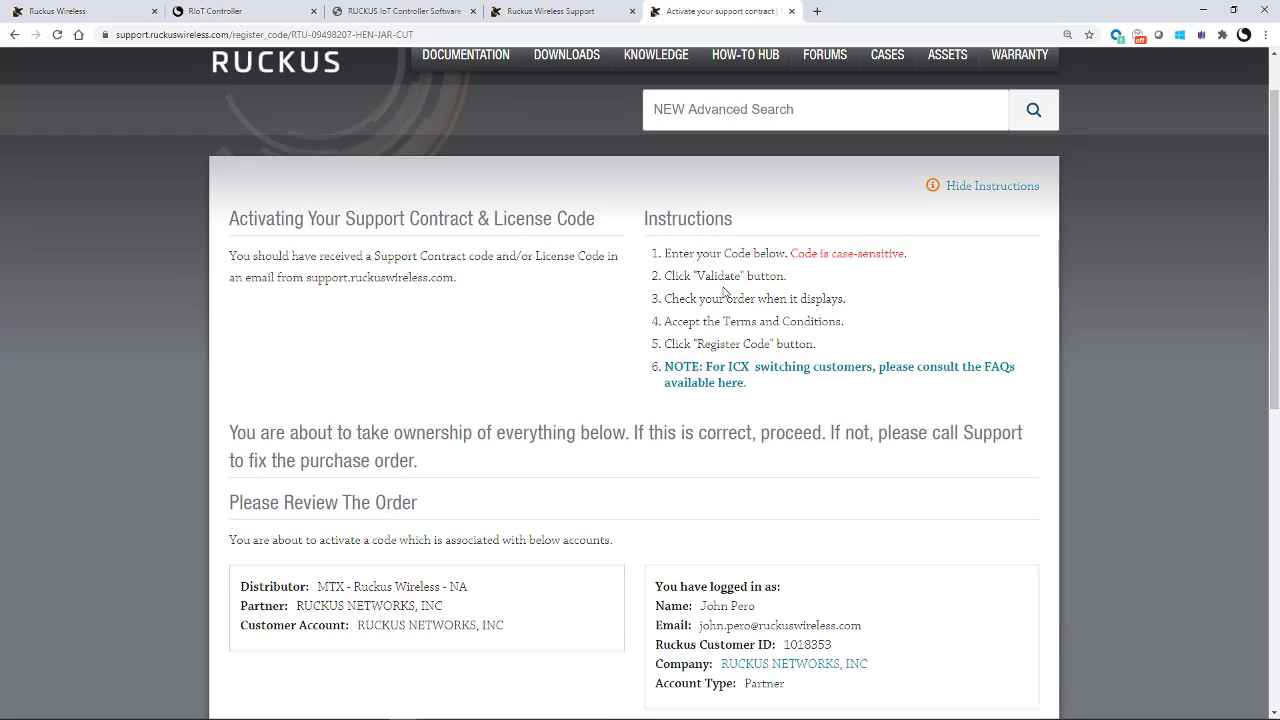
pyautogui.scroll(-2, 417, 340)
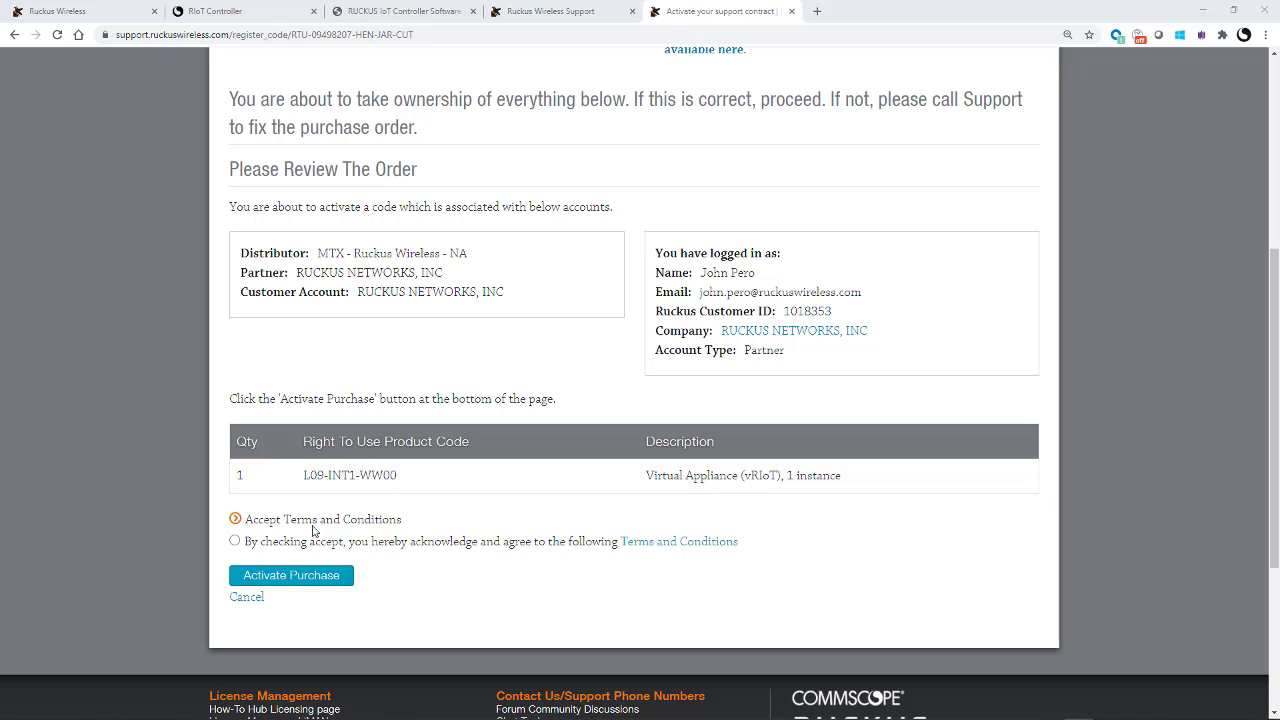
pyautogui.click(236, 542)
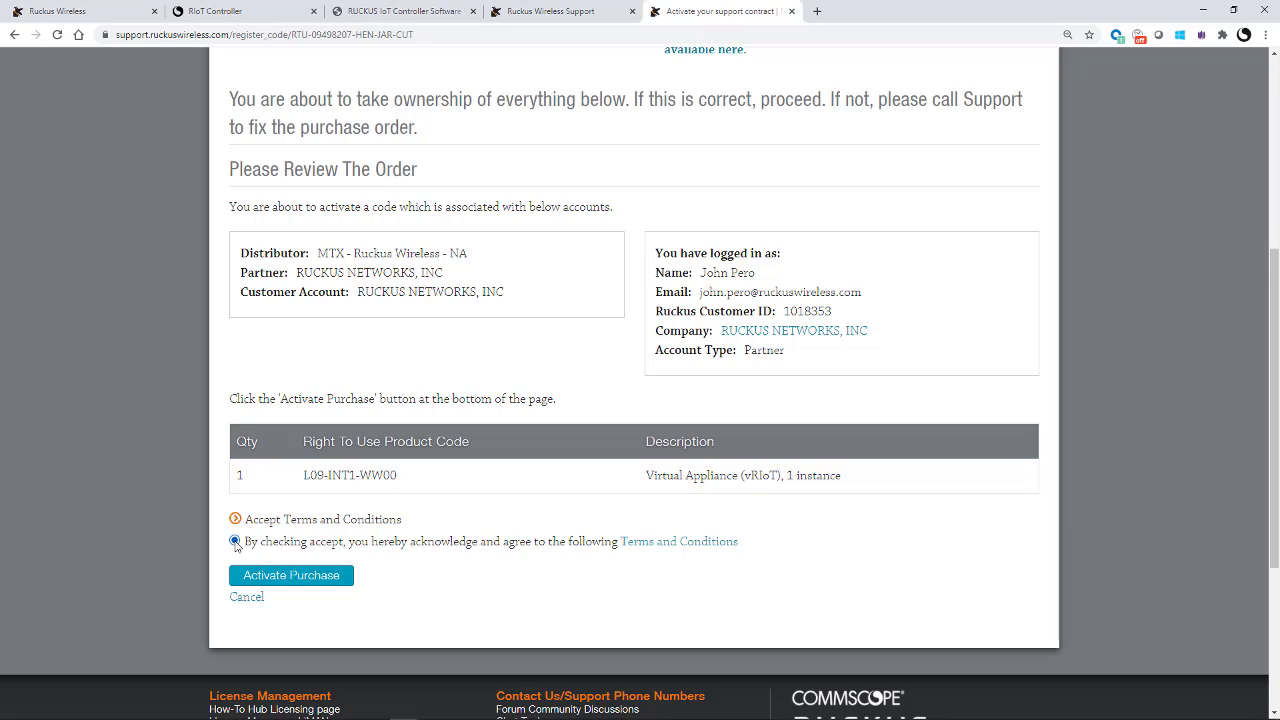
pyautogui.click(289, 576)
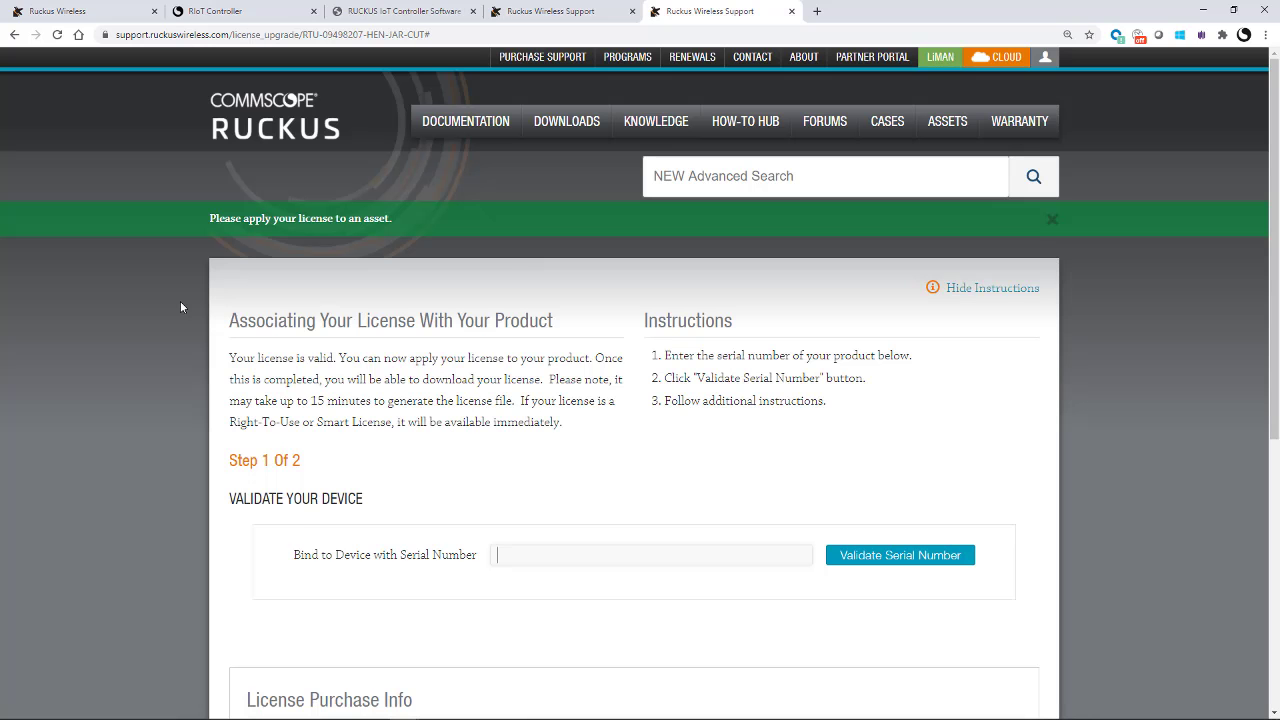
pyautogui.scroll(-1, 181, 307)
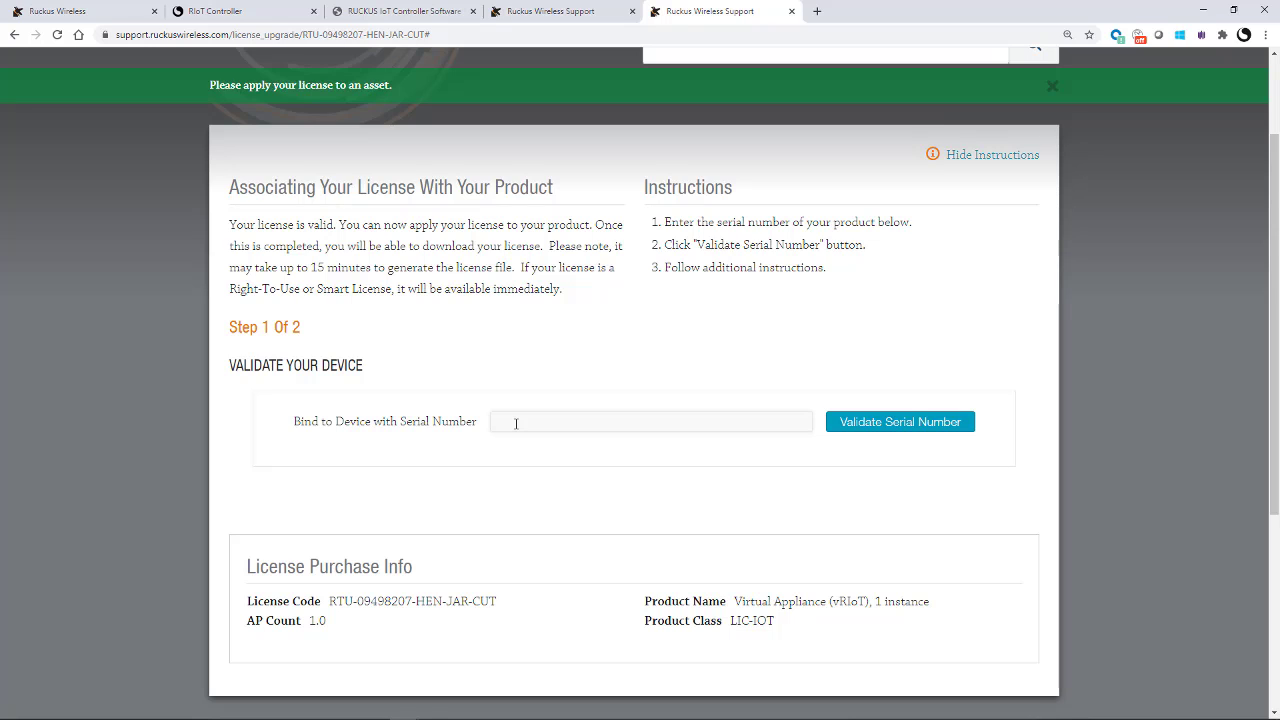
# Step: Open the IoT Controller's Admin License page (5 AP capacity, 3 used) and select its serial number
pyautogui.click(215, 21)
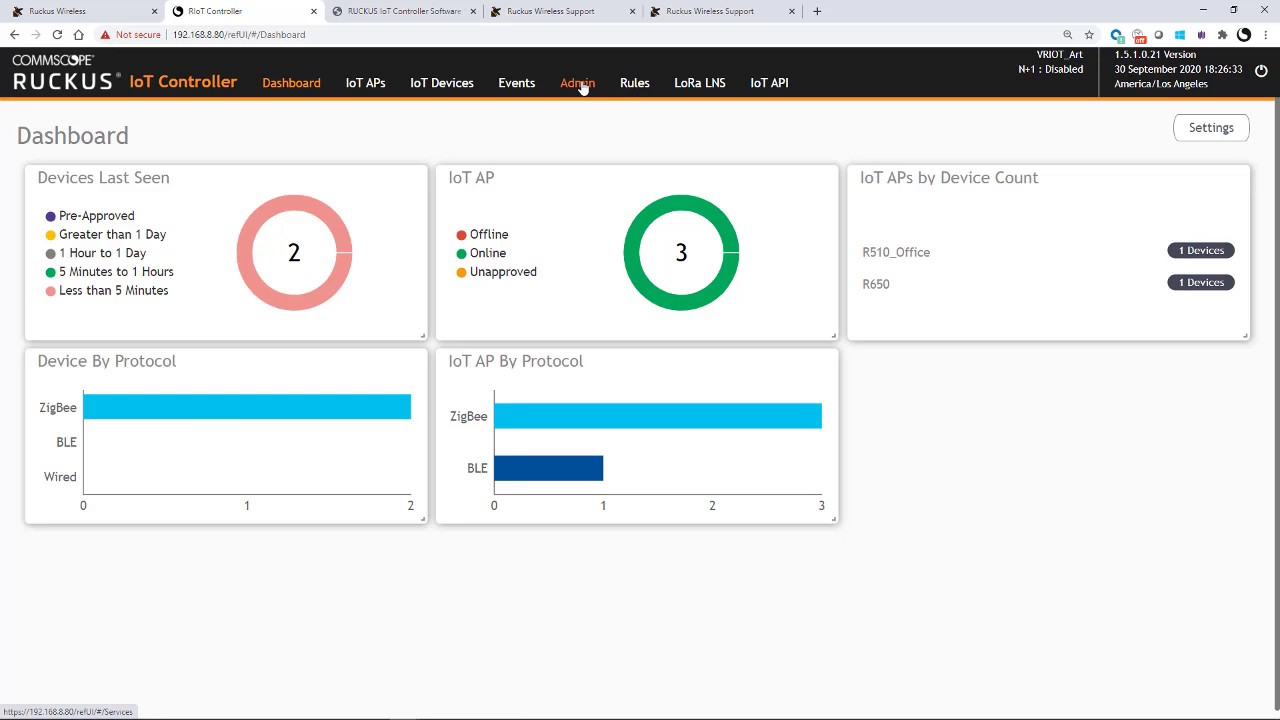
pyautogui.click(580, 85)
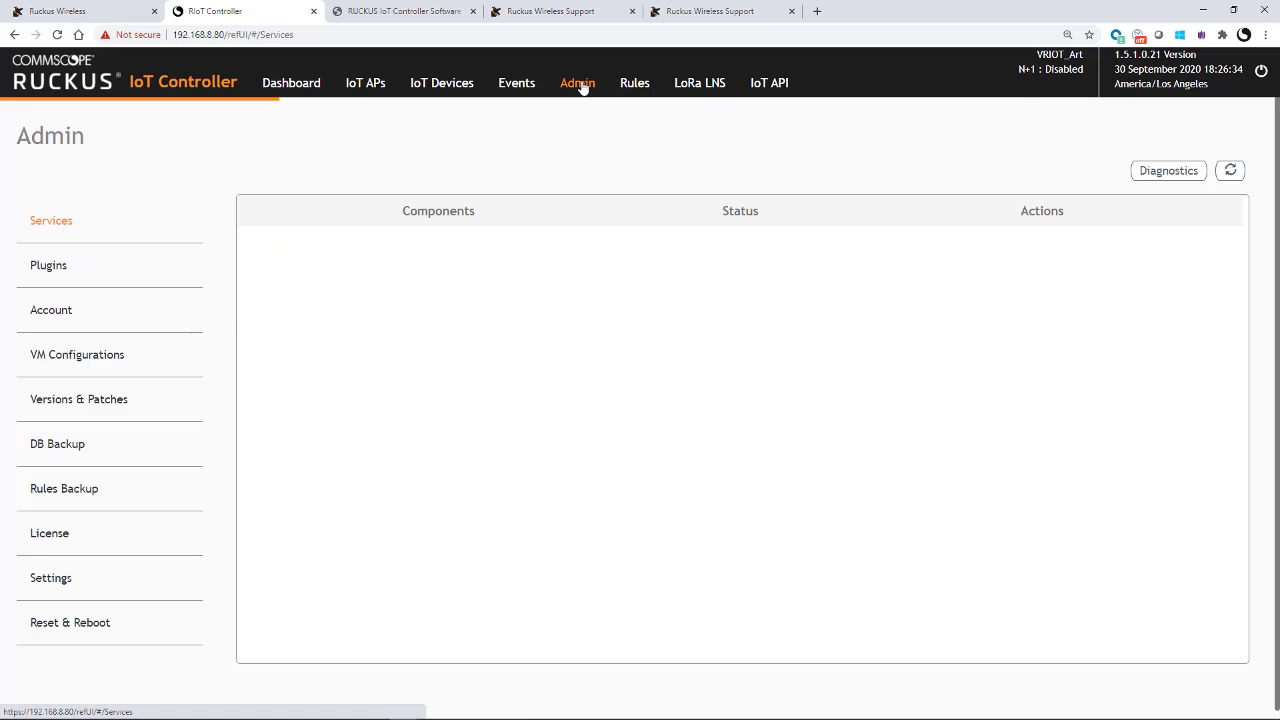
pyautogui.click(48, 533)
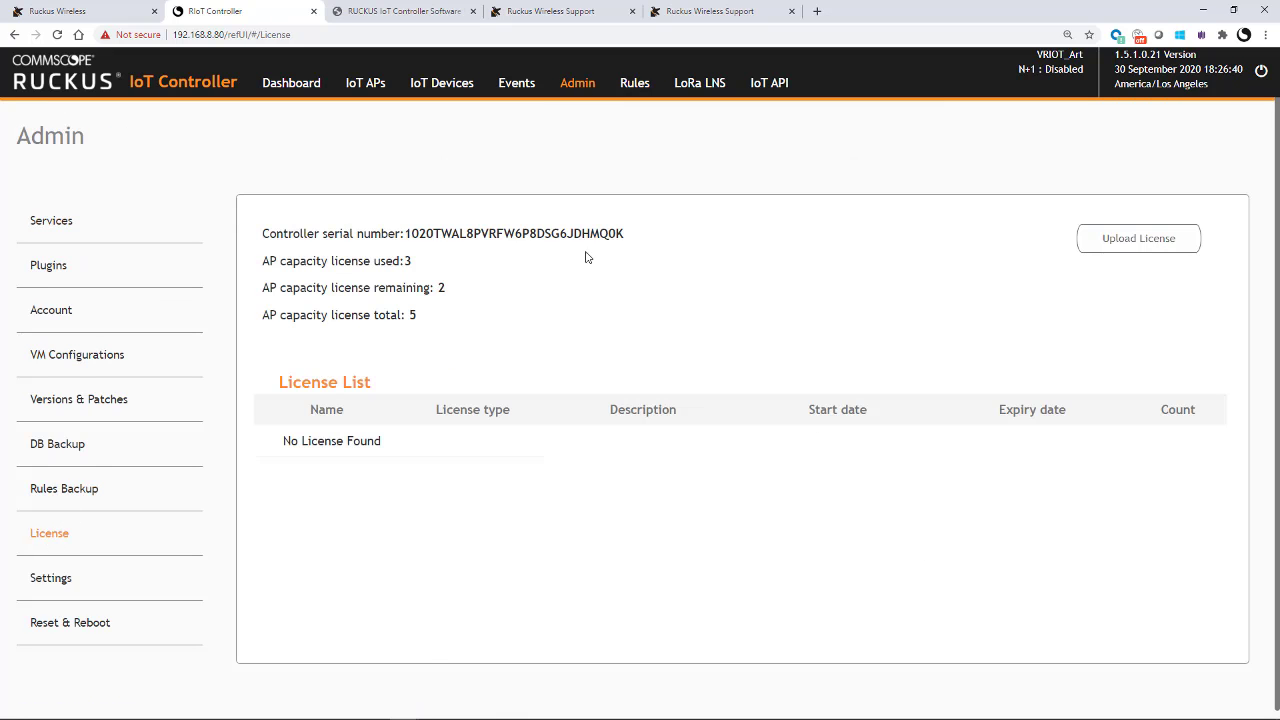
pyautogui.moveTo(627, 238); pyautogui.dragTo(404, 234)
pyautogui.hotkey('ctrl', 'c')
# Step: Paste the controller serial number into the portal's serial field and validate it
pyautogui.click(666, 13)
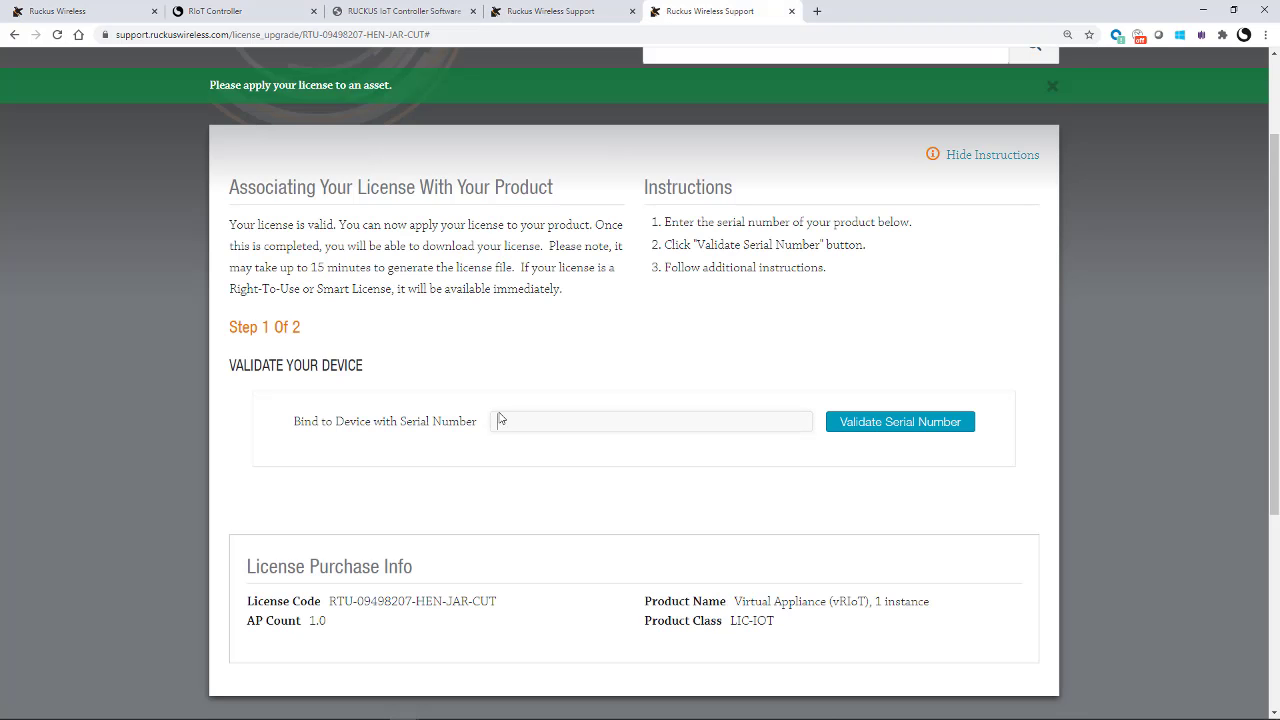
pyautogui.click(501, 418)
pyautogui.hotkey('ctrl', 'v')
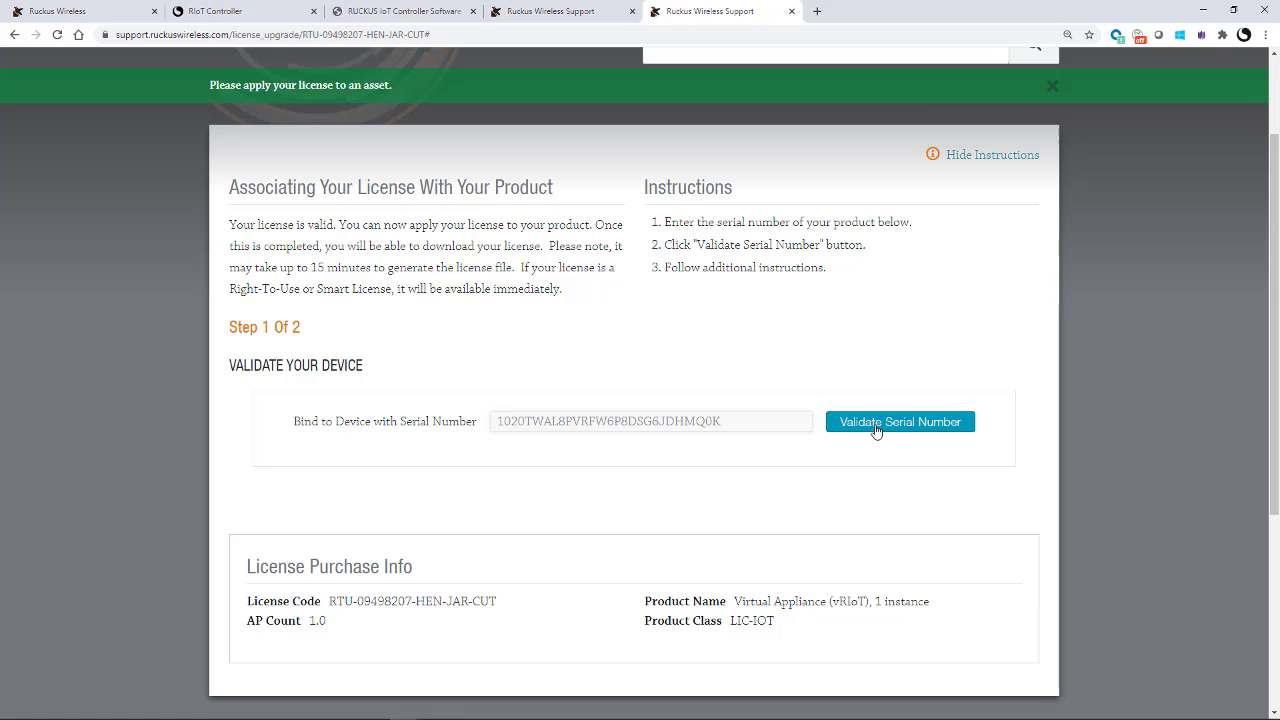
pyautogui.click(876, 431)
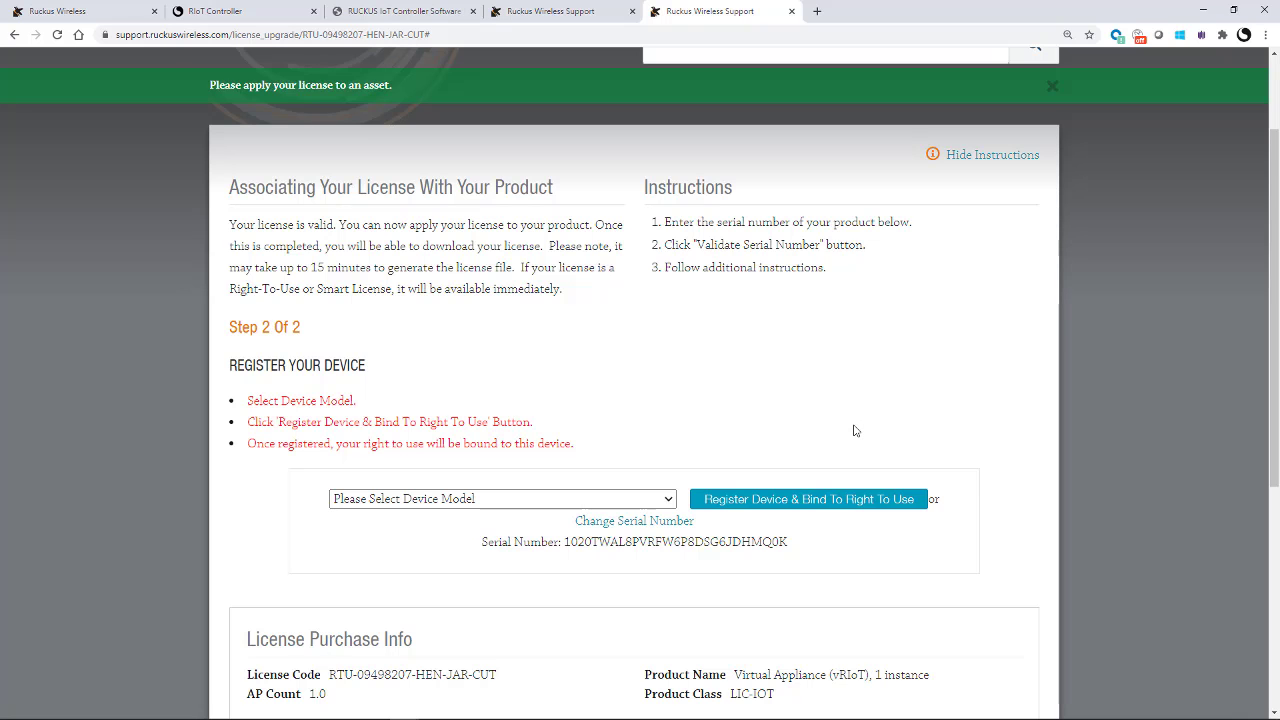
# Step: Choose the vRIoT Series Admin SKU model, then register the device and bind it to the RTU license
pyautogui.click(667, 498)
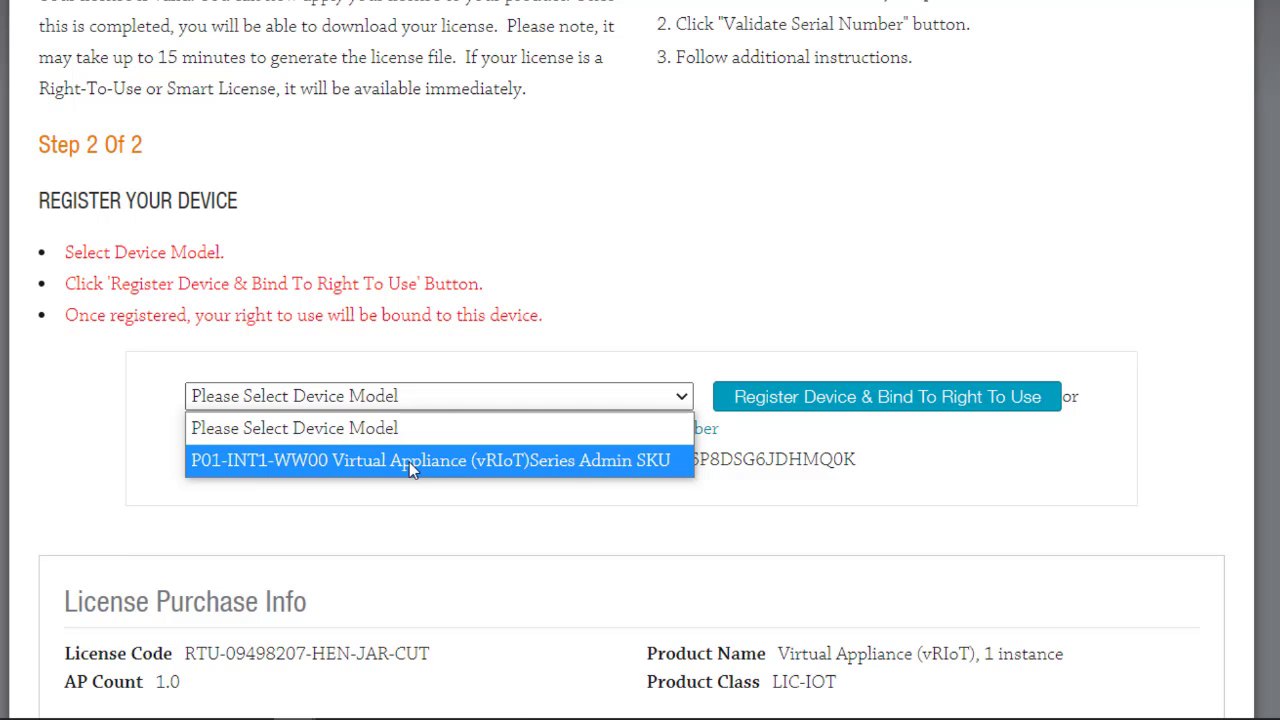
pyautogui.click(409, 462)
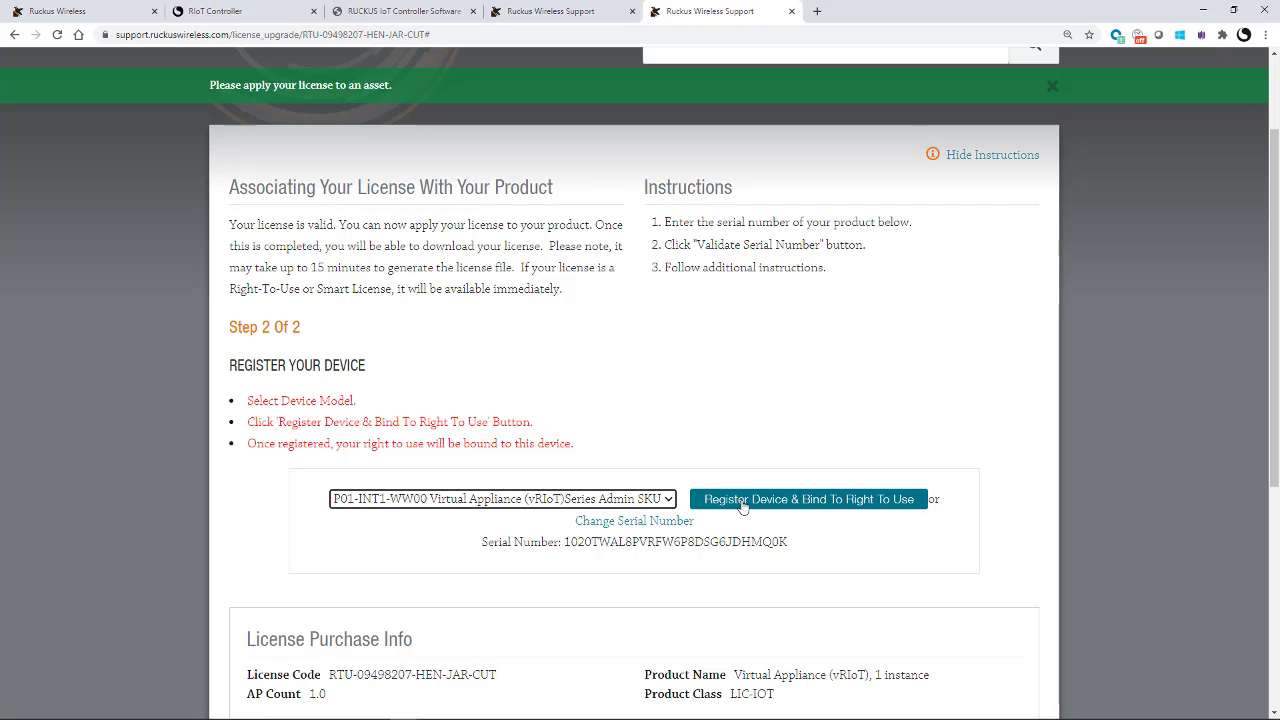
pyautogui.click(743, 507)
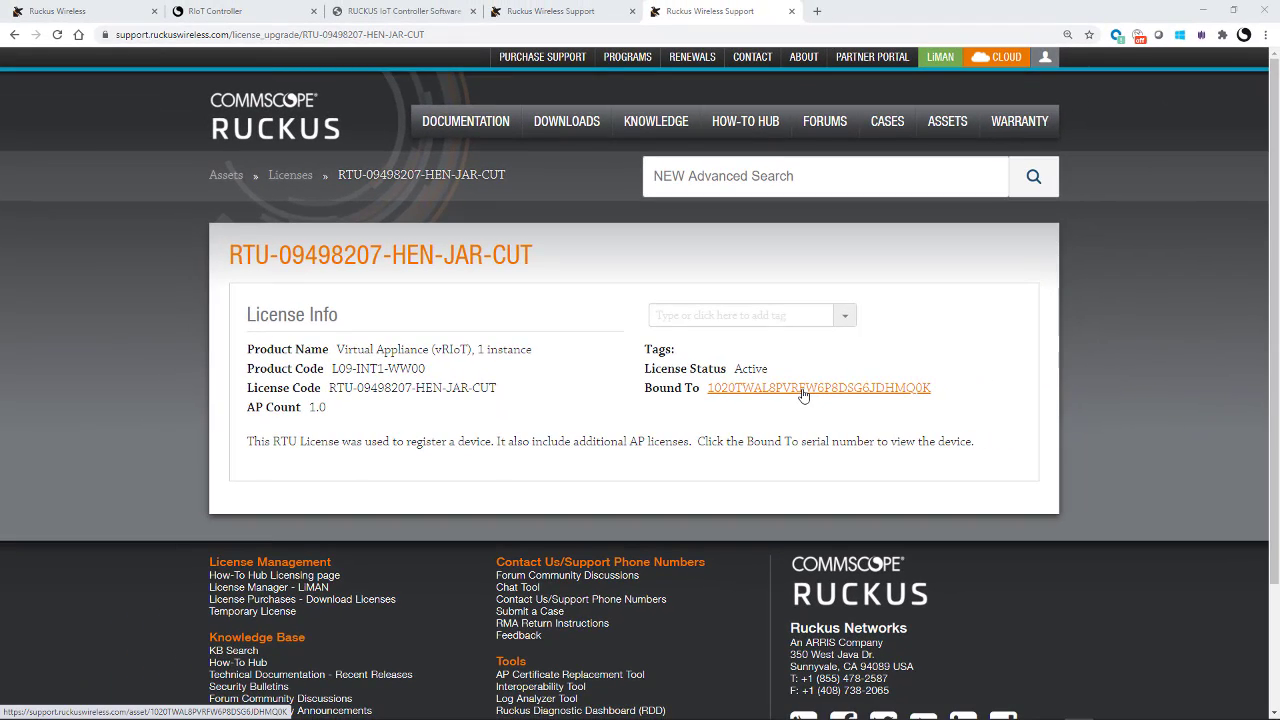
# Step: From the bound serial's device page, save the .bin license file into the Licenses folder
pyautogui.click(803, 390)
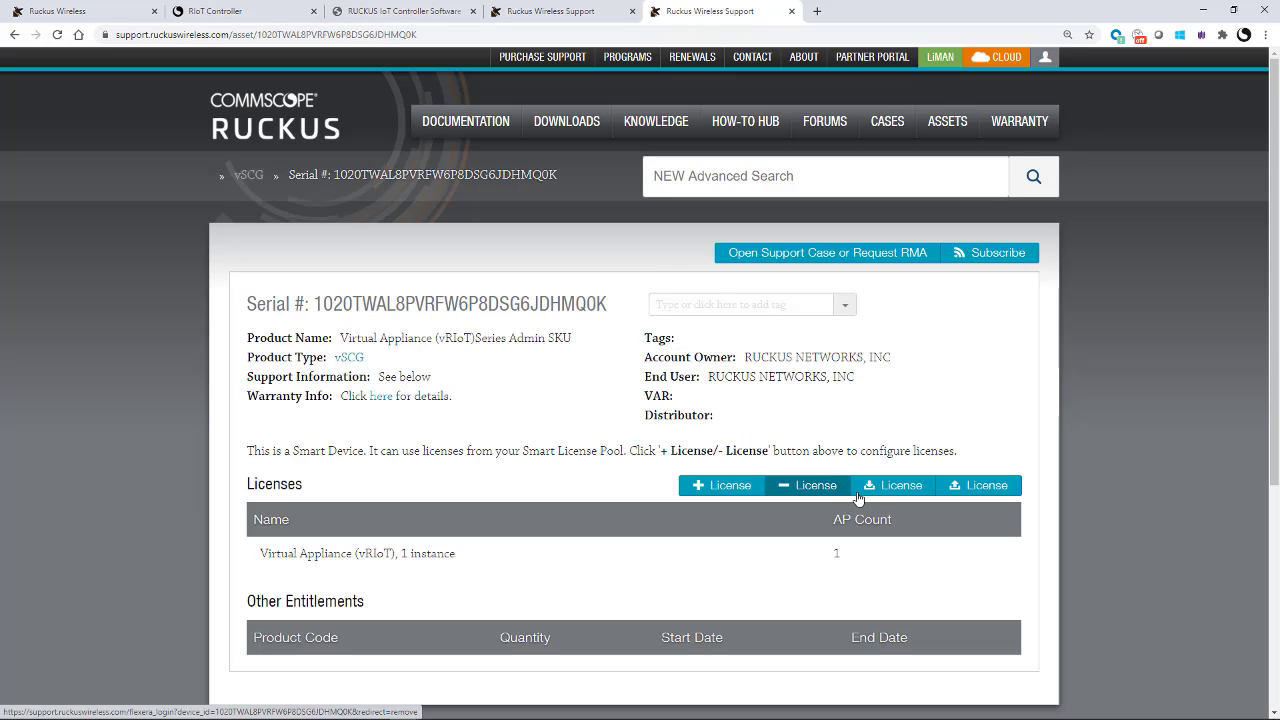
pyautogui.click(895, 494)
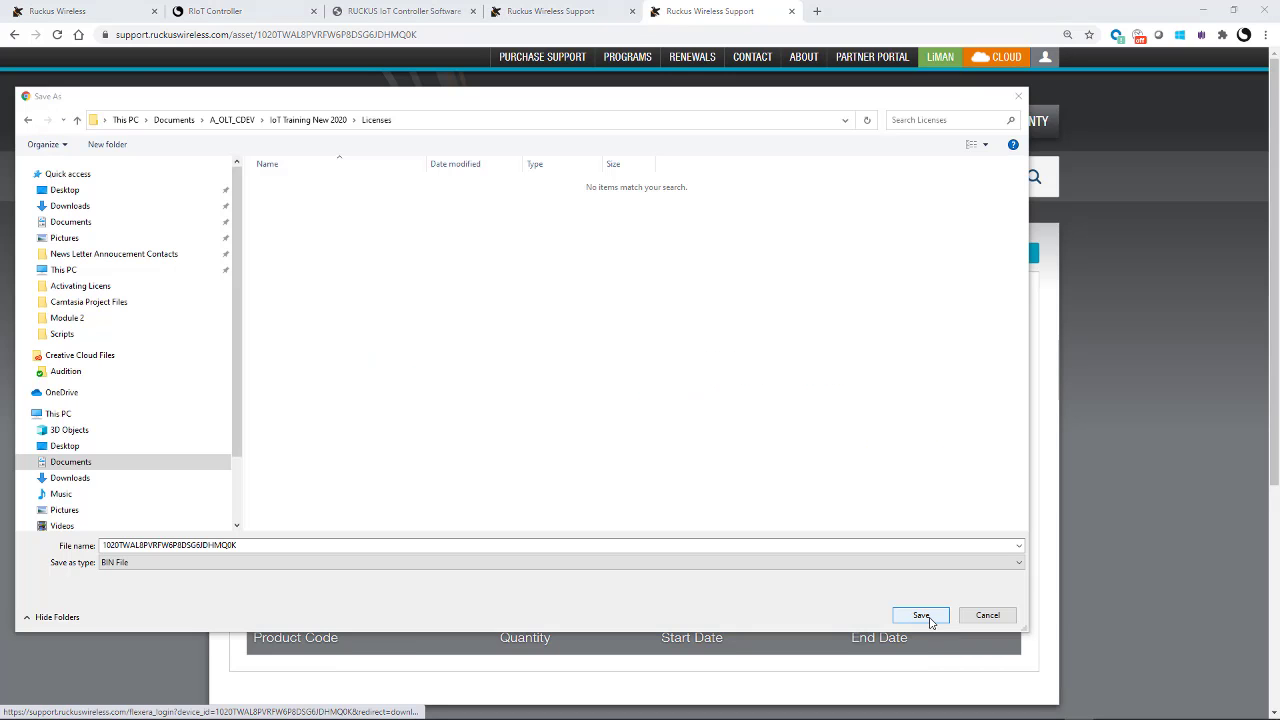
pyautogui.click(927, 617)
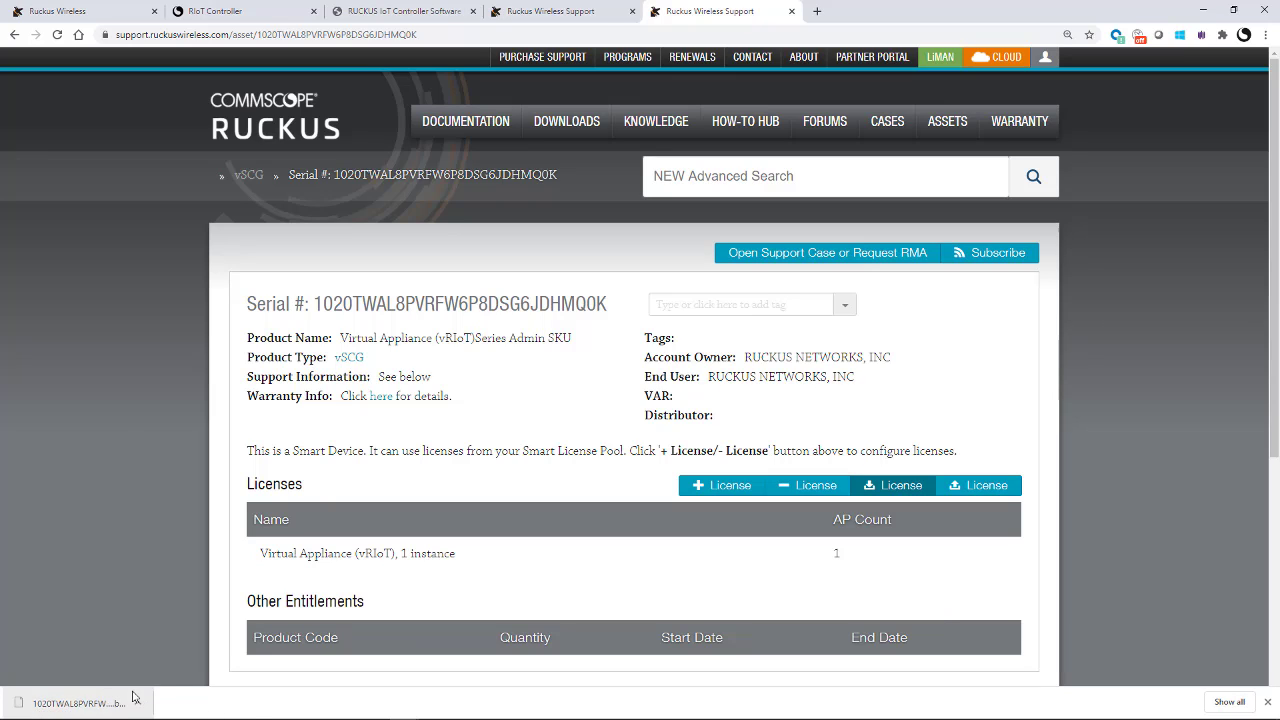
pyautogui.click(229, 11)
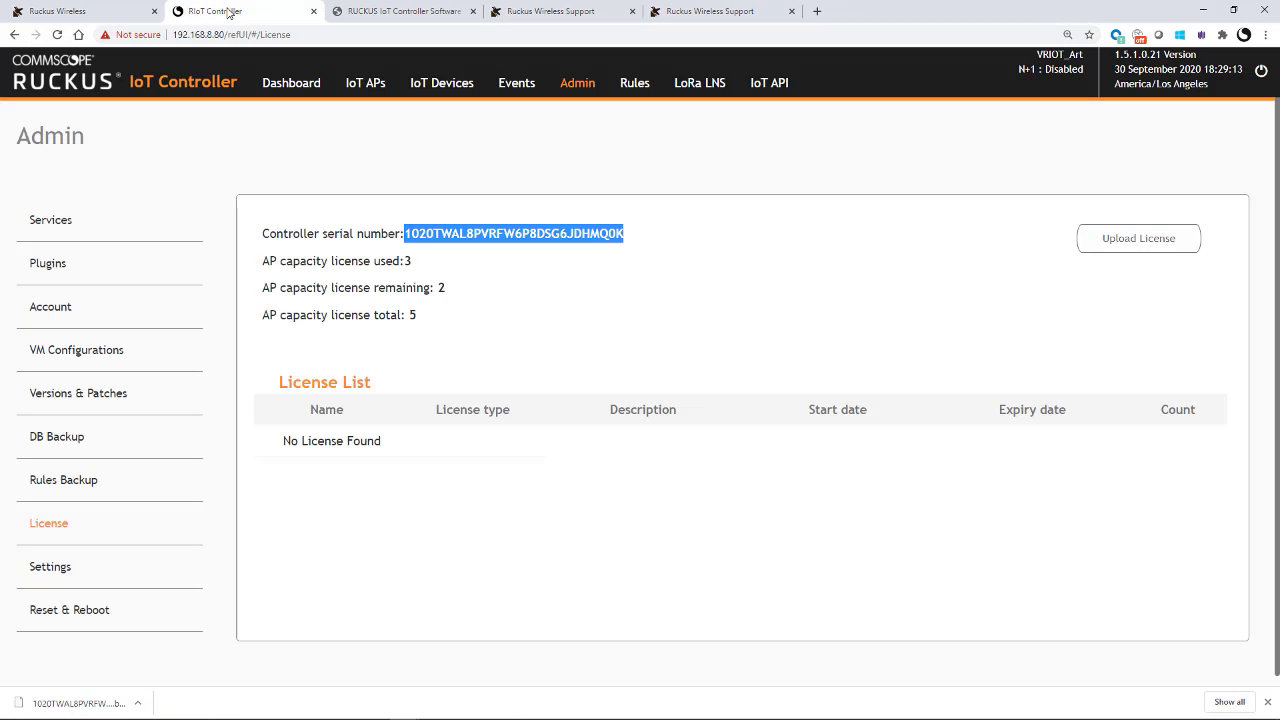
# Step: Upload the downloaded .bin license file to the controller from its License page
pyautogui.click(1135, 242)
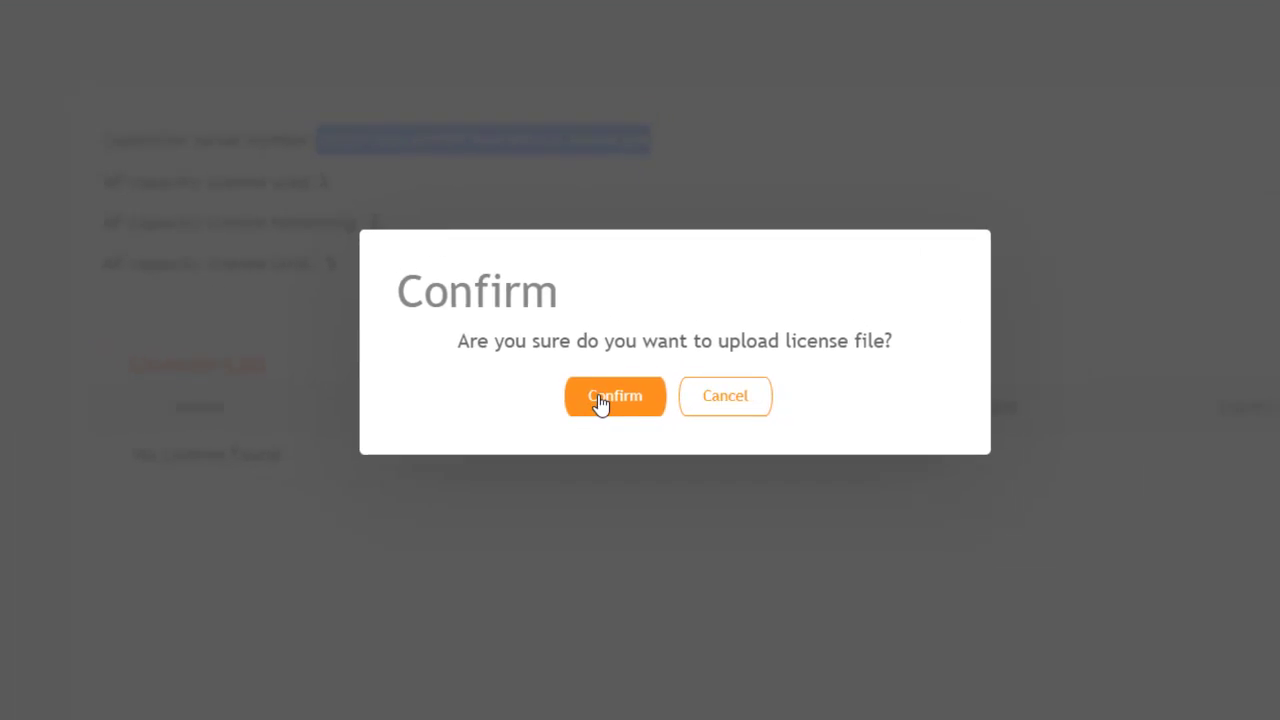
pyautogui.click(600, 400)
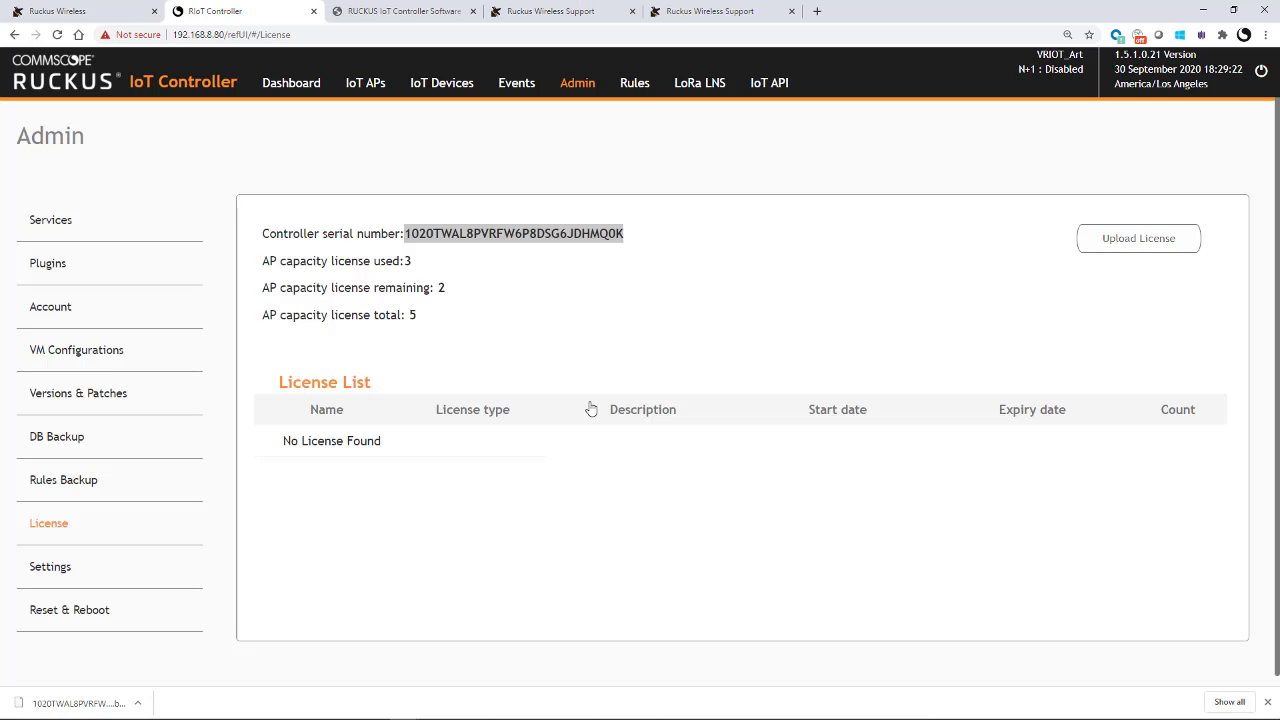
pyautogui.click(280, 186)
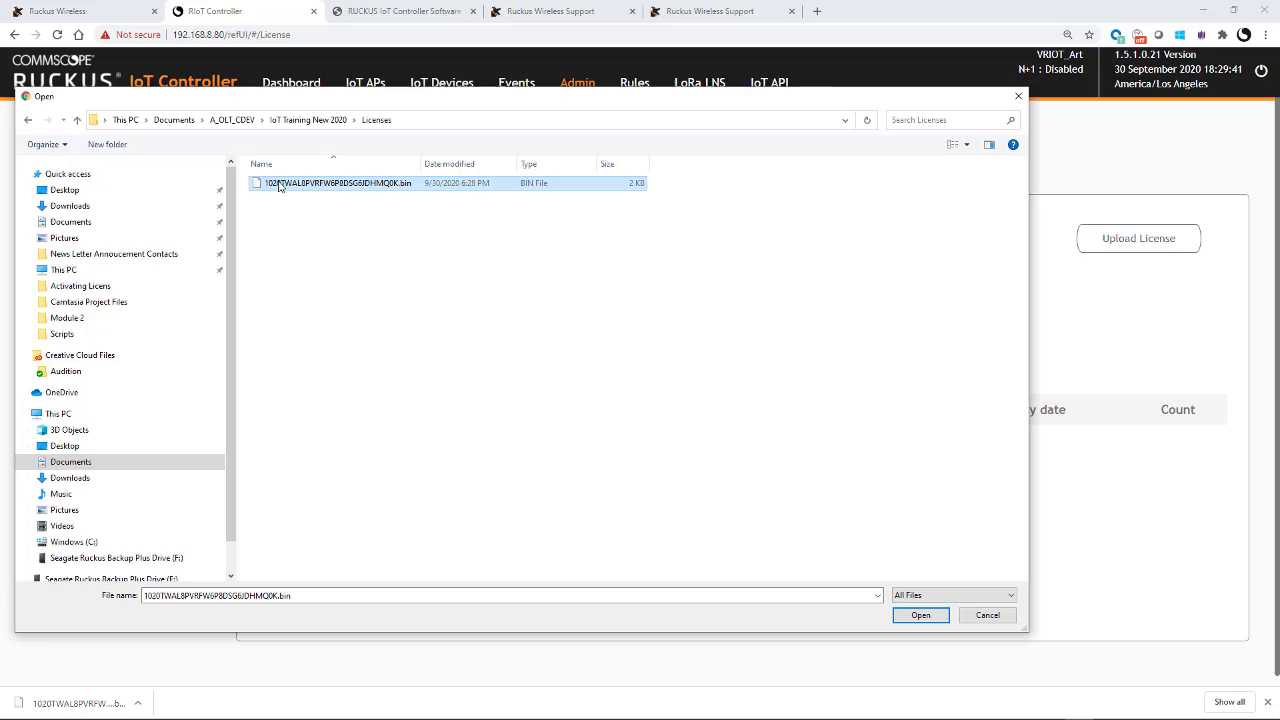
pyautogui.click(921, 615)
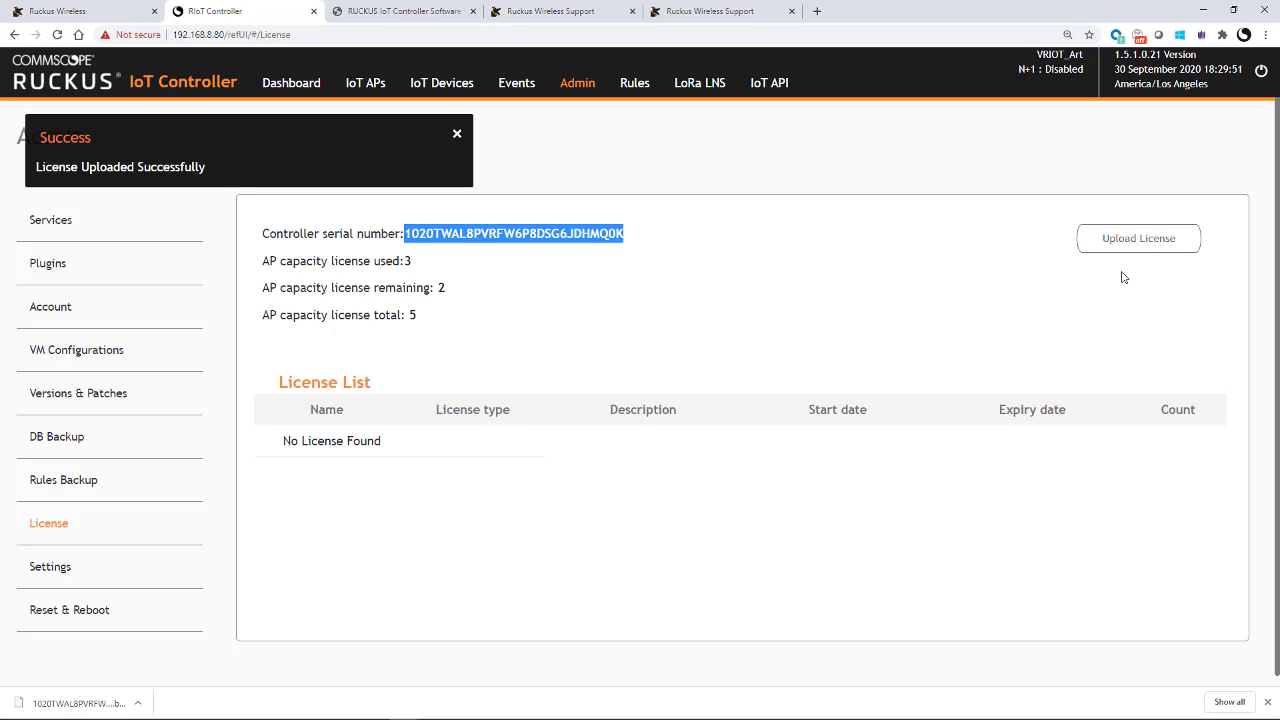
# Step: Reload the License page to confirm INSTANCE-IOTC appears as a permanent license
pyautogui.click(57, 34)
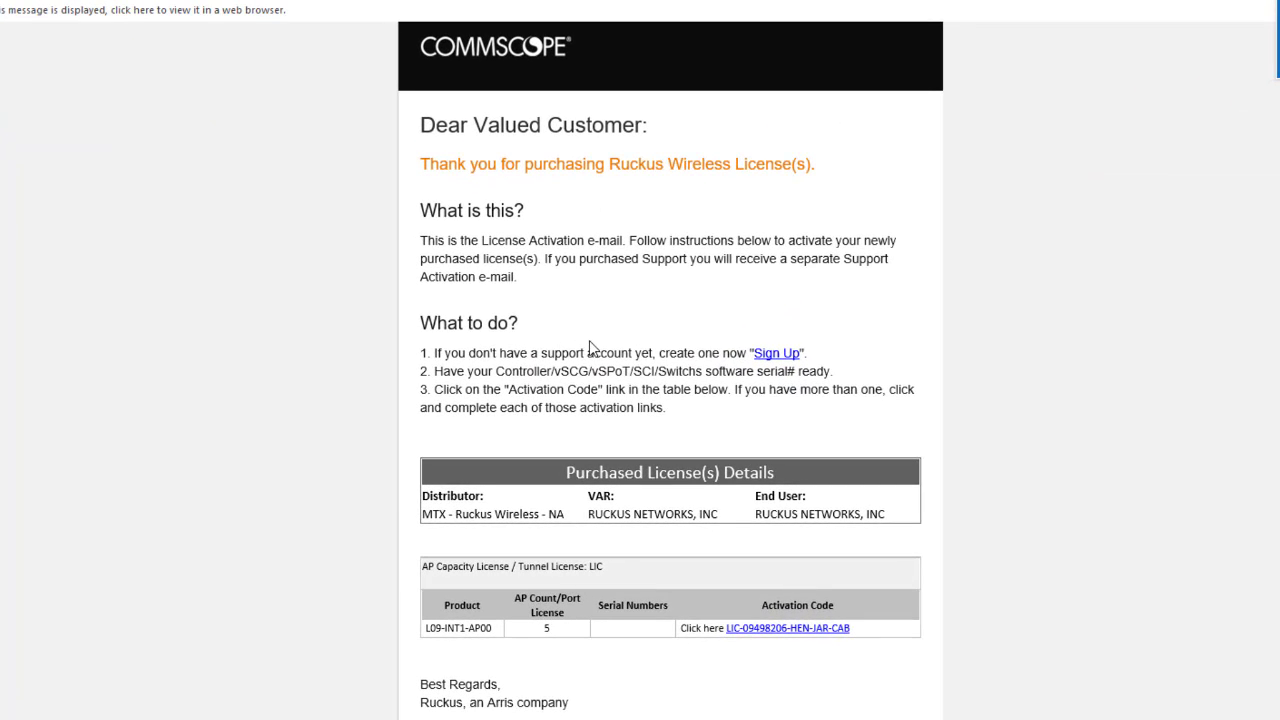
# Step: Follow the LIC activation code link in the 5-AP capacity license e-mail
pyautogui.scroll(-2, 590, 348)
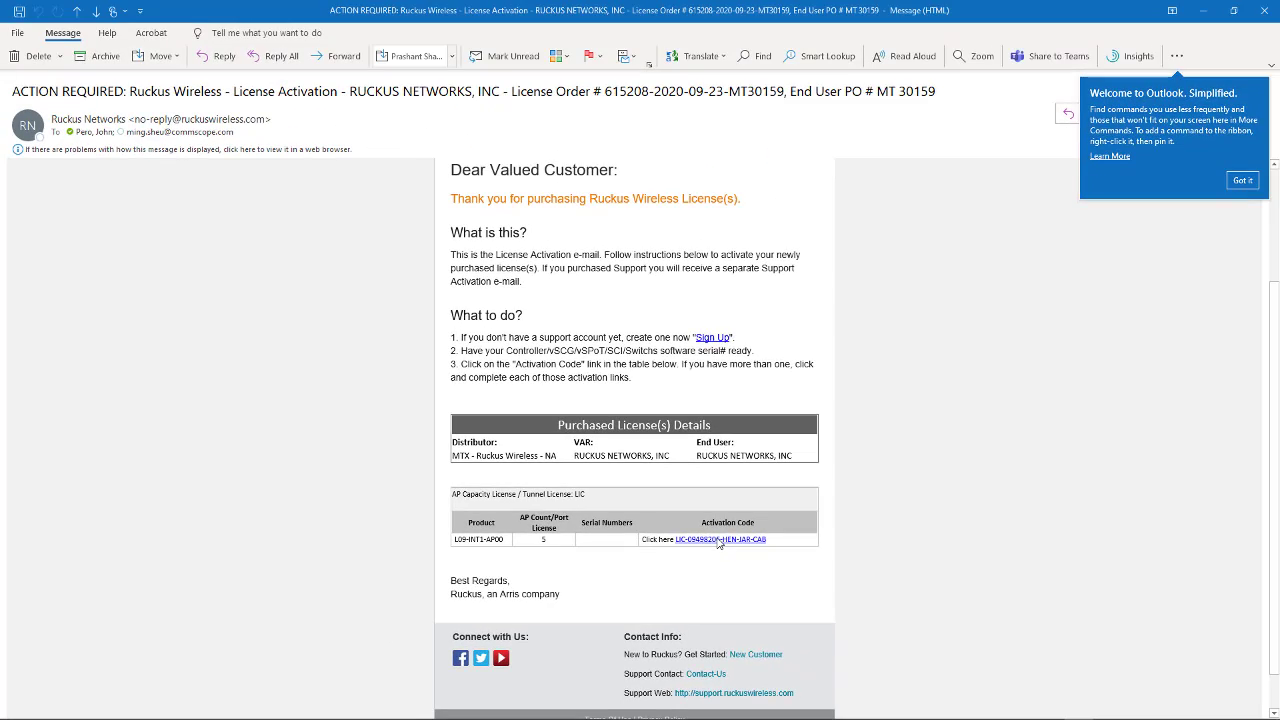
pyautogui.click(718, 540)
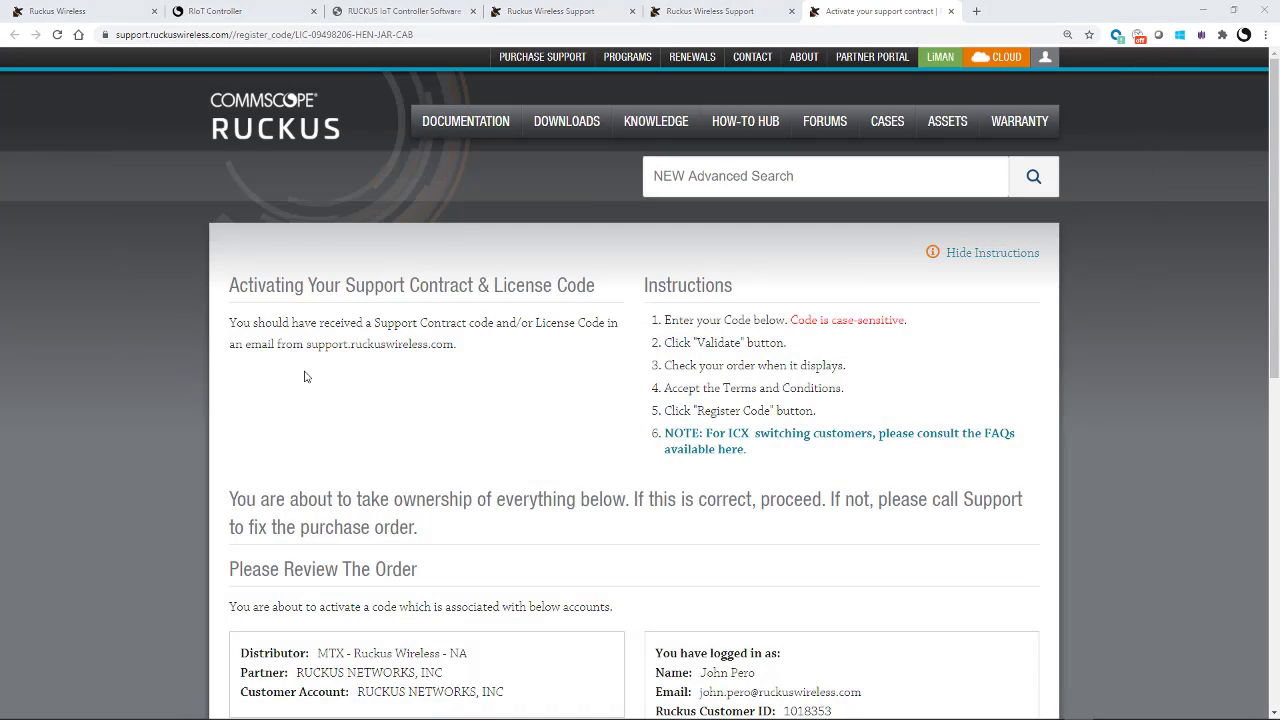
# Step: Accept the terms and activate the 5-AP AP/GW Management license purchase
pyautogui.scroll(-4, 305, 376)
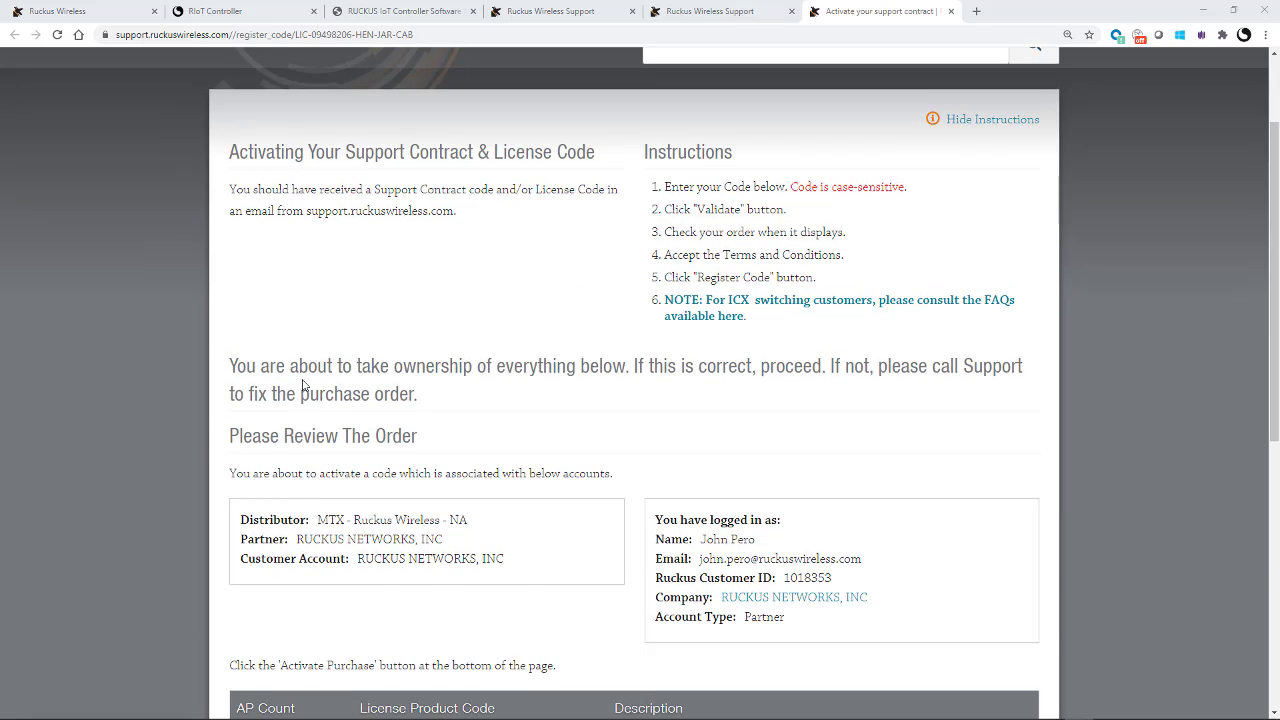
pyautogui.scroll(-1, 296, 398)
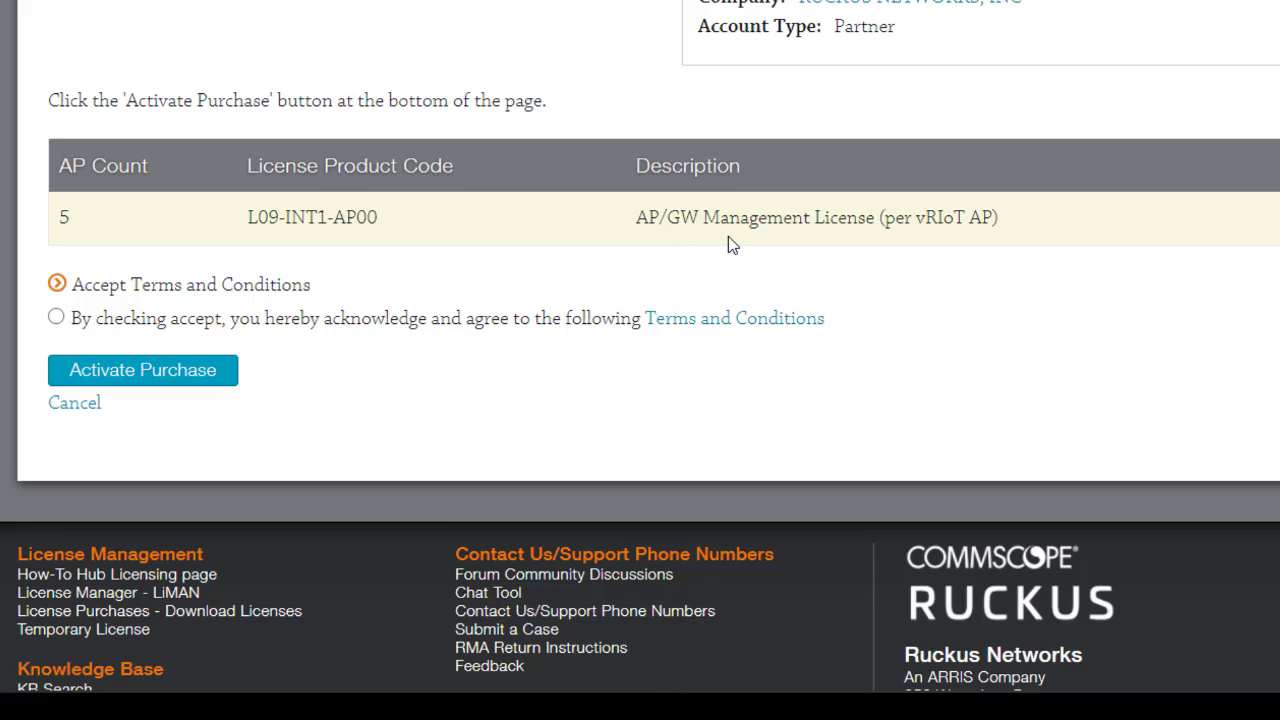
pyautogui.click(56, 319)
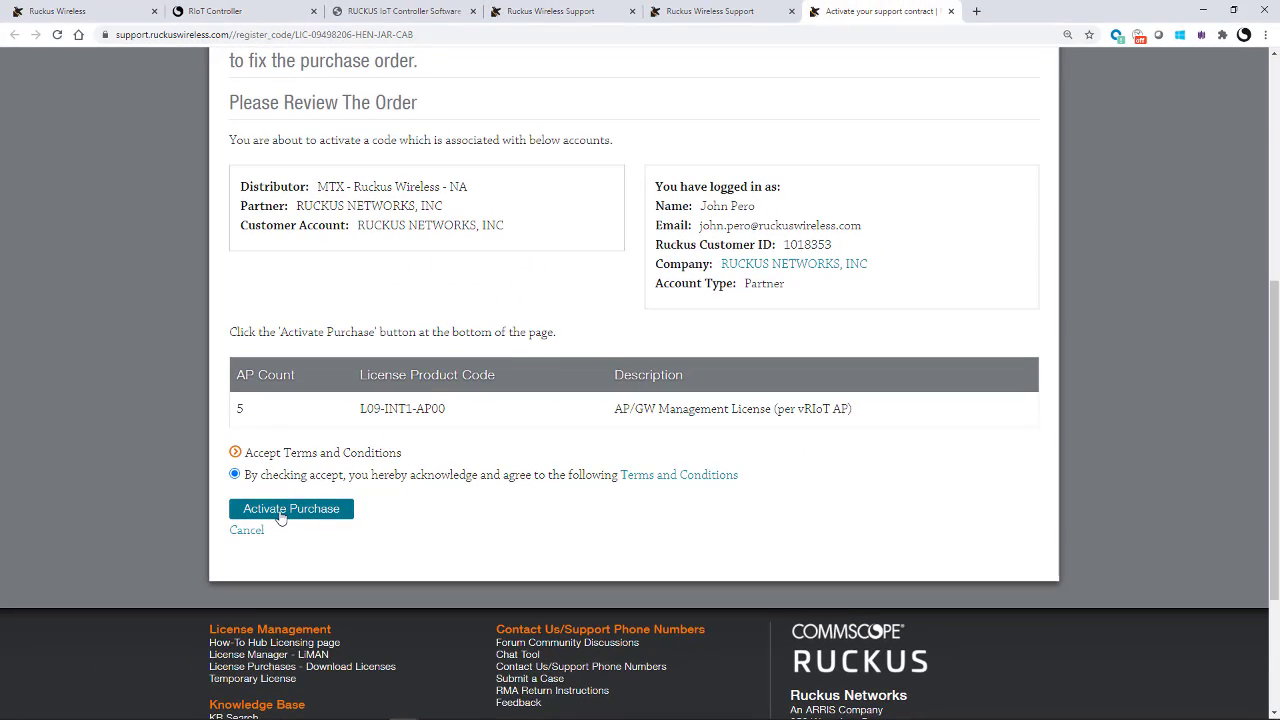
pyautogui.click(282, 511)
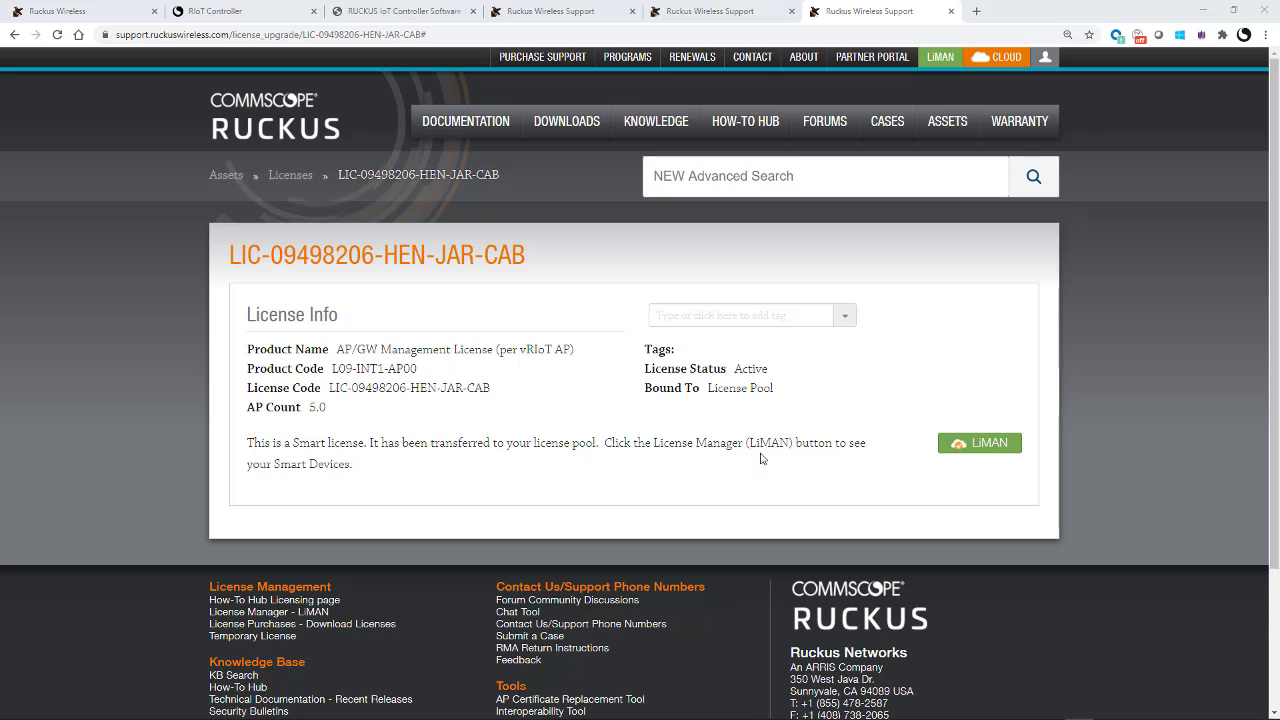
# Step: Open LiMAN from the license page and scroll to the Smart Devices list
pyautogui.click(975, 445)
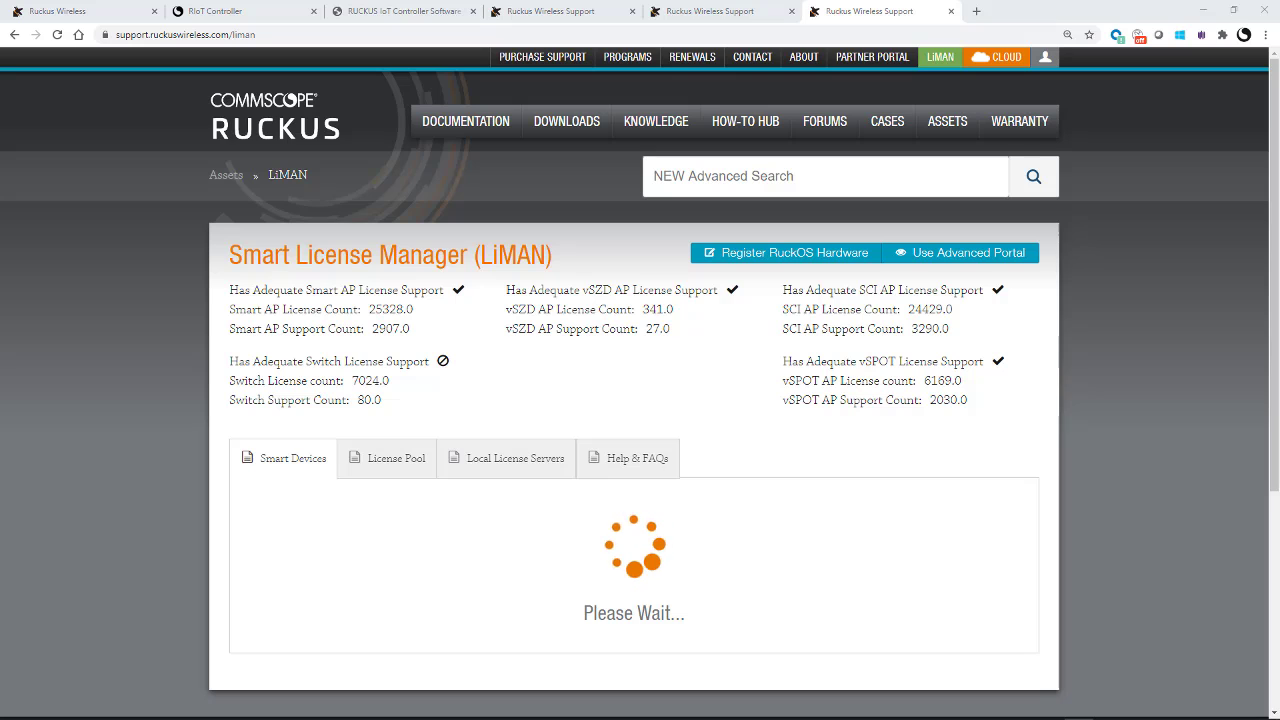
pyautogui.scroll(-2, 127, 187)
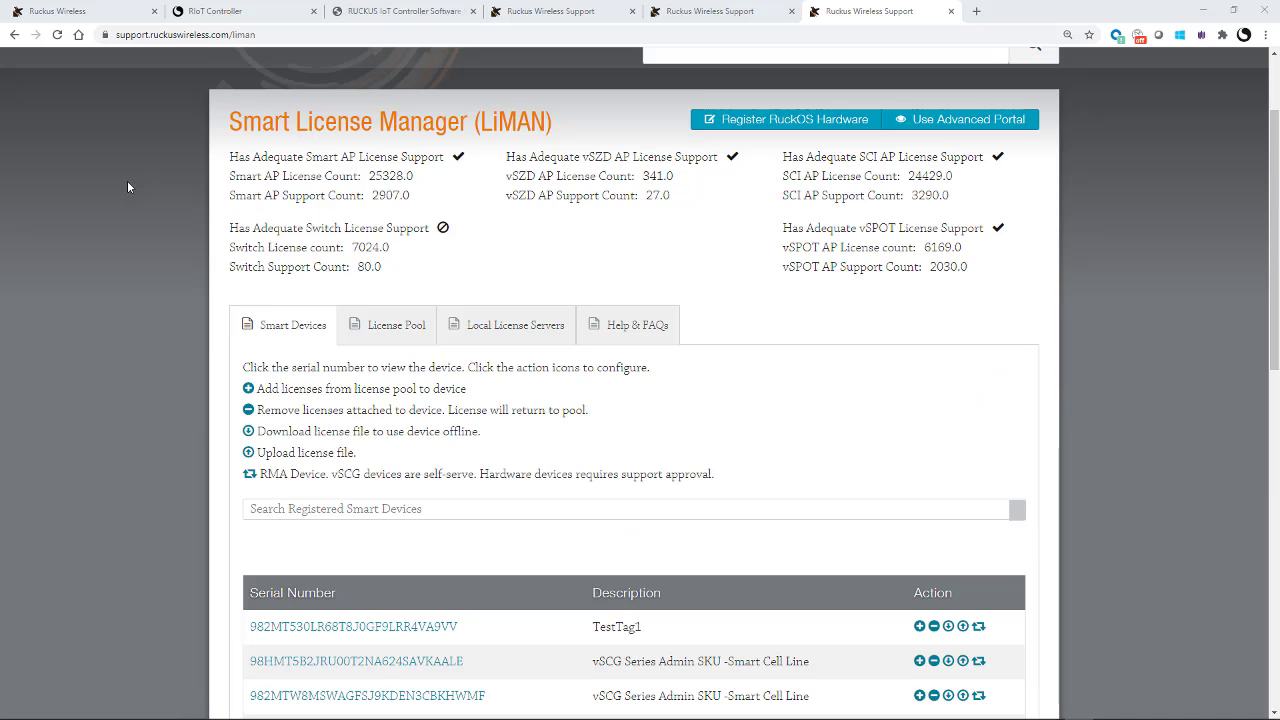
pyautogui.scroll(-1, 127, 187)
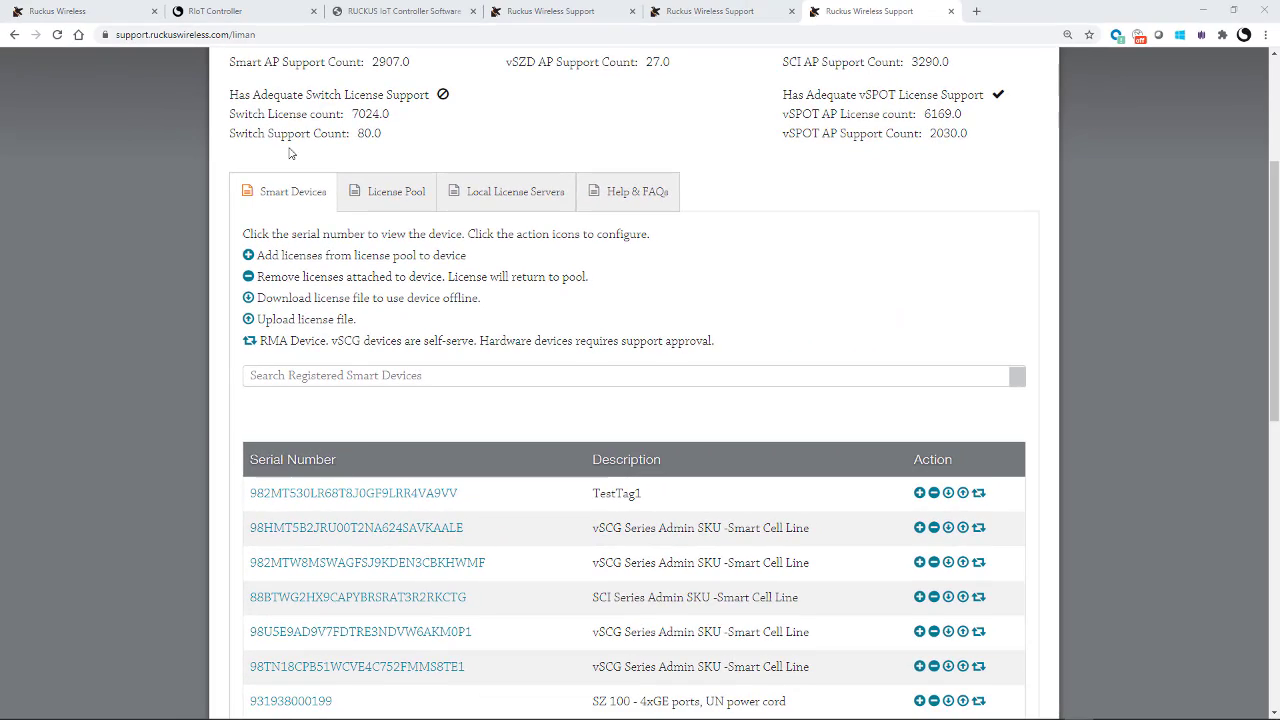
# Step: Copy the controller serial from the IoT Controller, search it in LiMAN, and open its device page
pyautogui.click(228, 14)
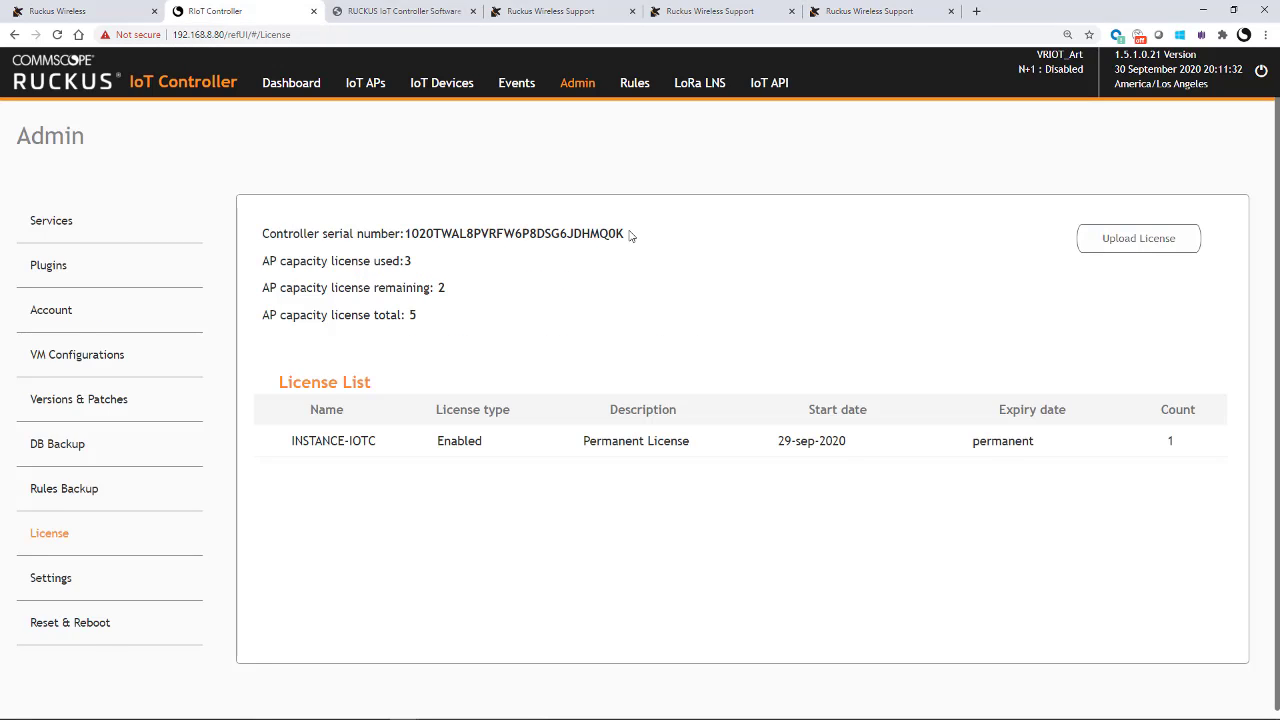
pyautogui.moveTo(627, 236); pyautogui.dragTo(405, 238)
pyautogui.hotkey('ctrl', 'c')
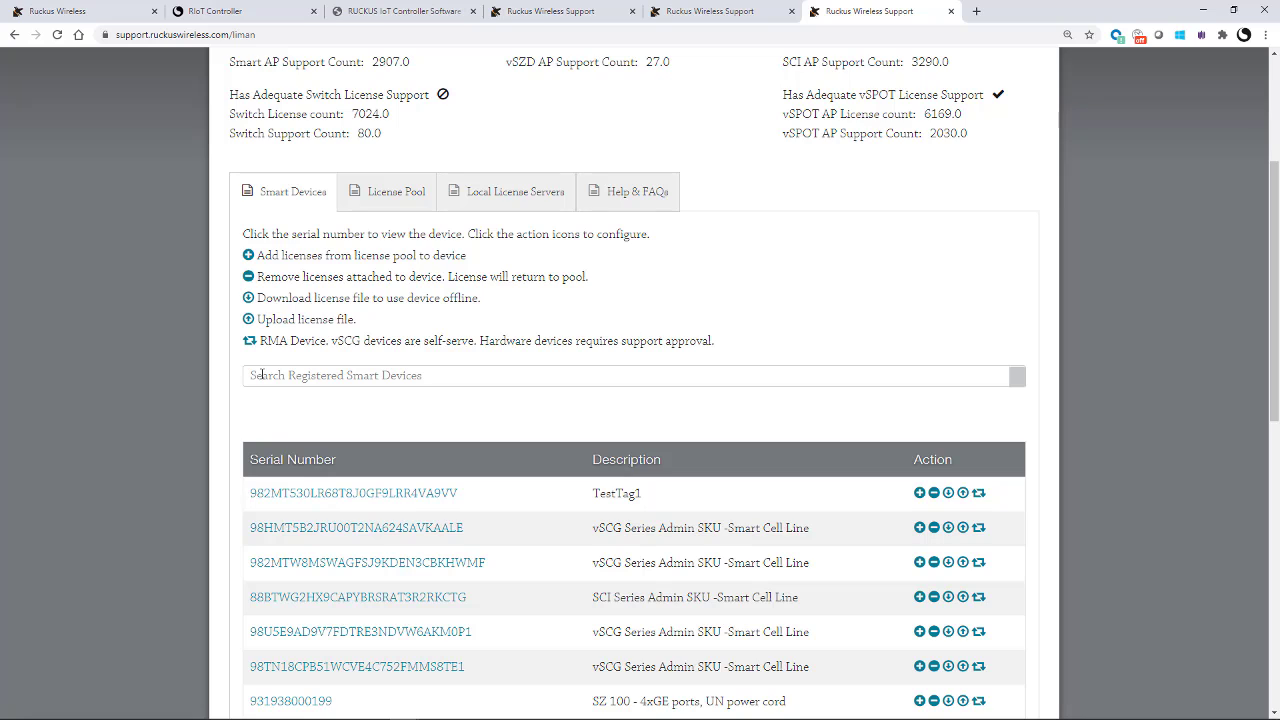
pyautogui.click(253, 374)
pyautogui.hotkey('ctrl', 'v')
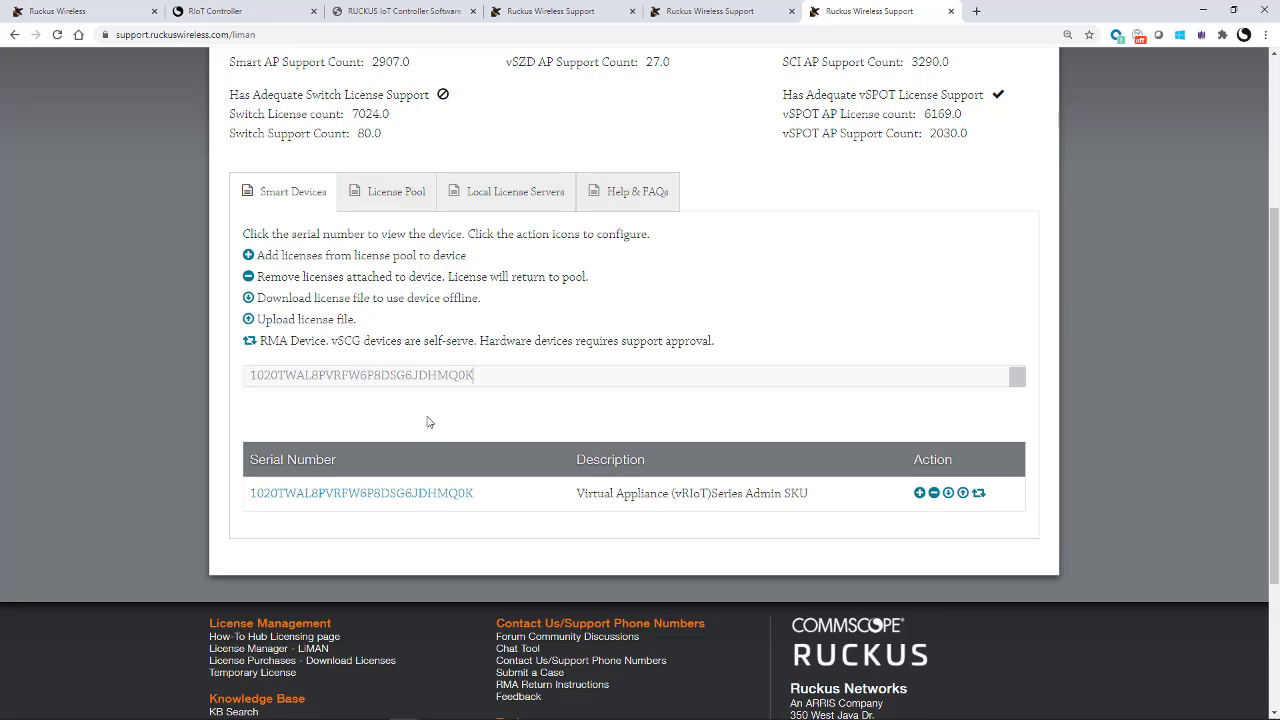
pyautogui.scroll(-1, 428, 421)
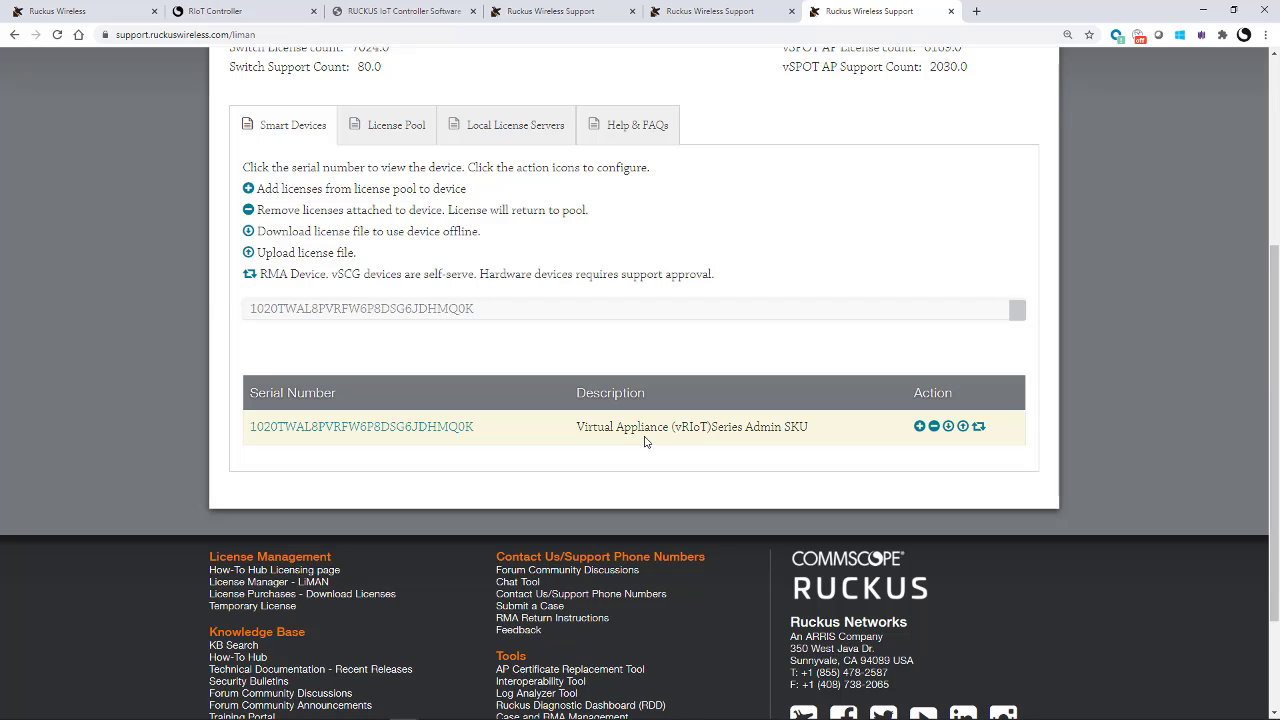
pyautogui.click(357, 427)
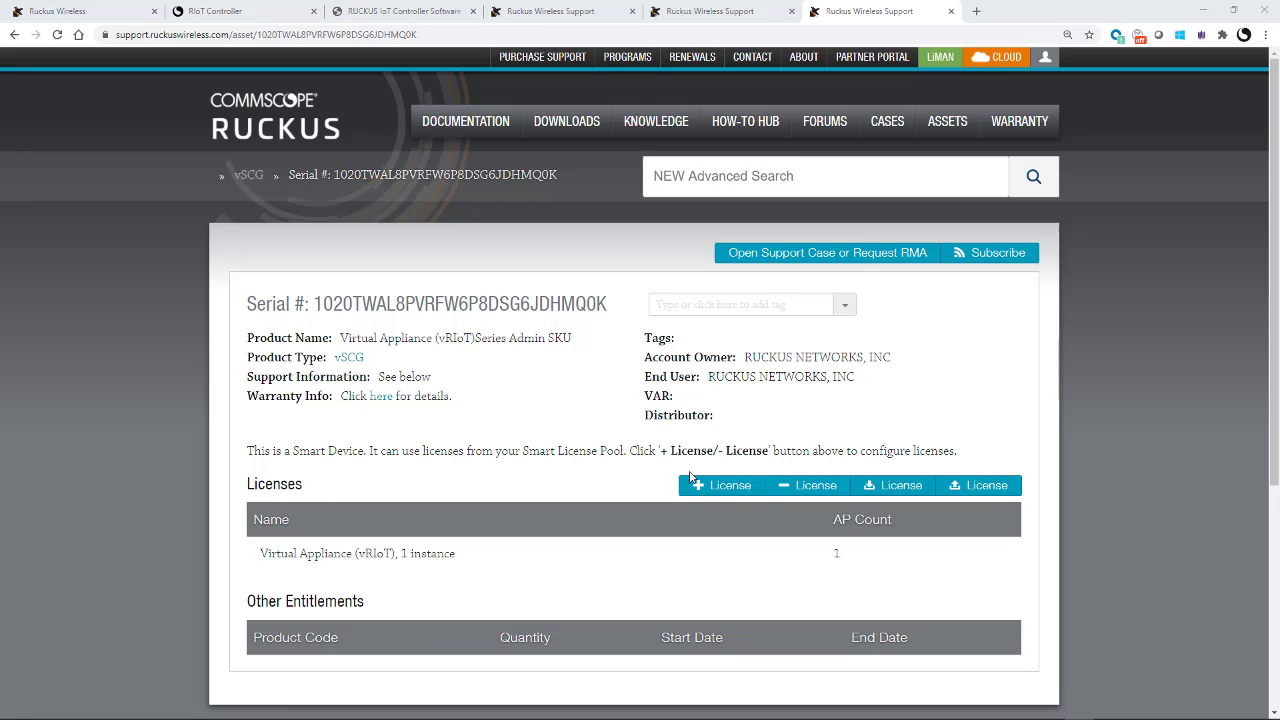
# Step: Start adding a license to the controller and search for CAPACITY-AP-IOTC add-ons
pyautogui.click(703, 487)
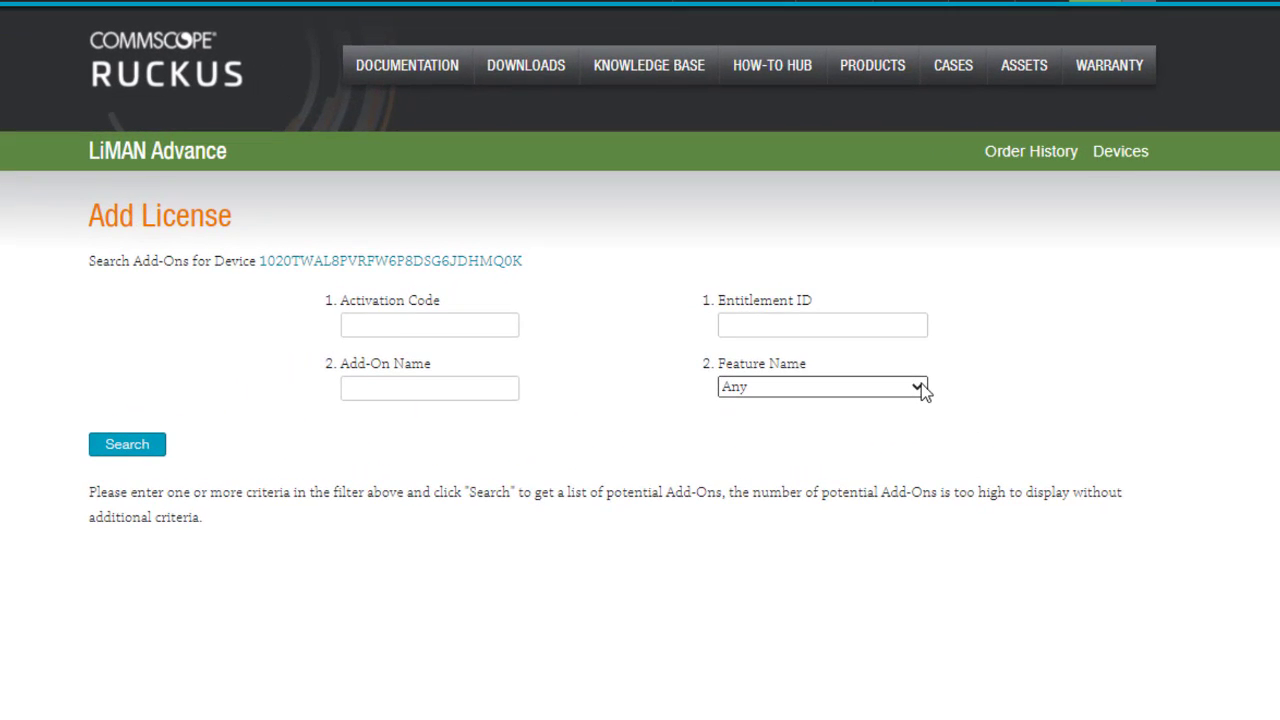
pyautogui.click(920, 386)
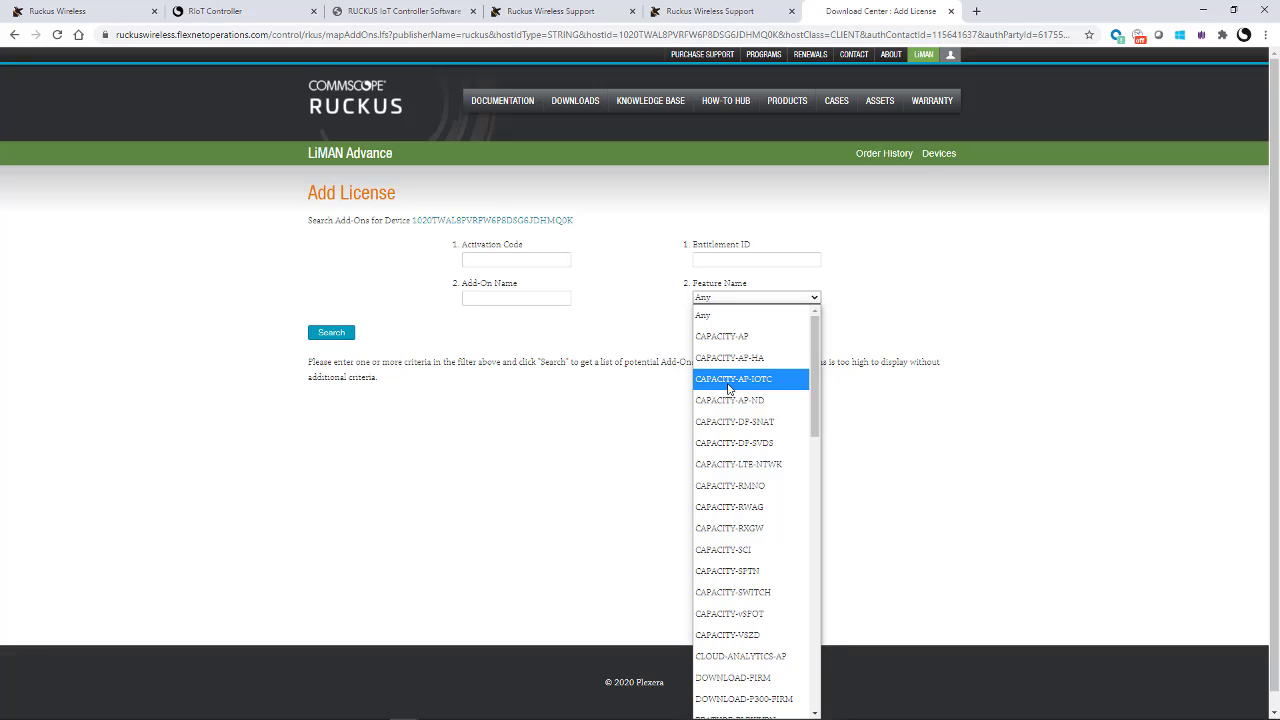
pyautogui.click(728, 388)
pyautogui.click(331, 334)
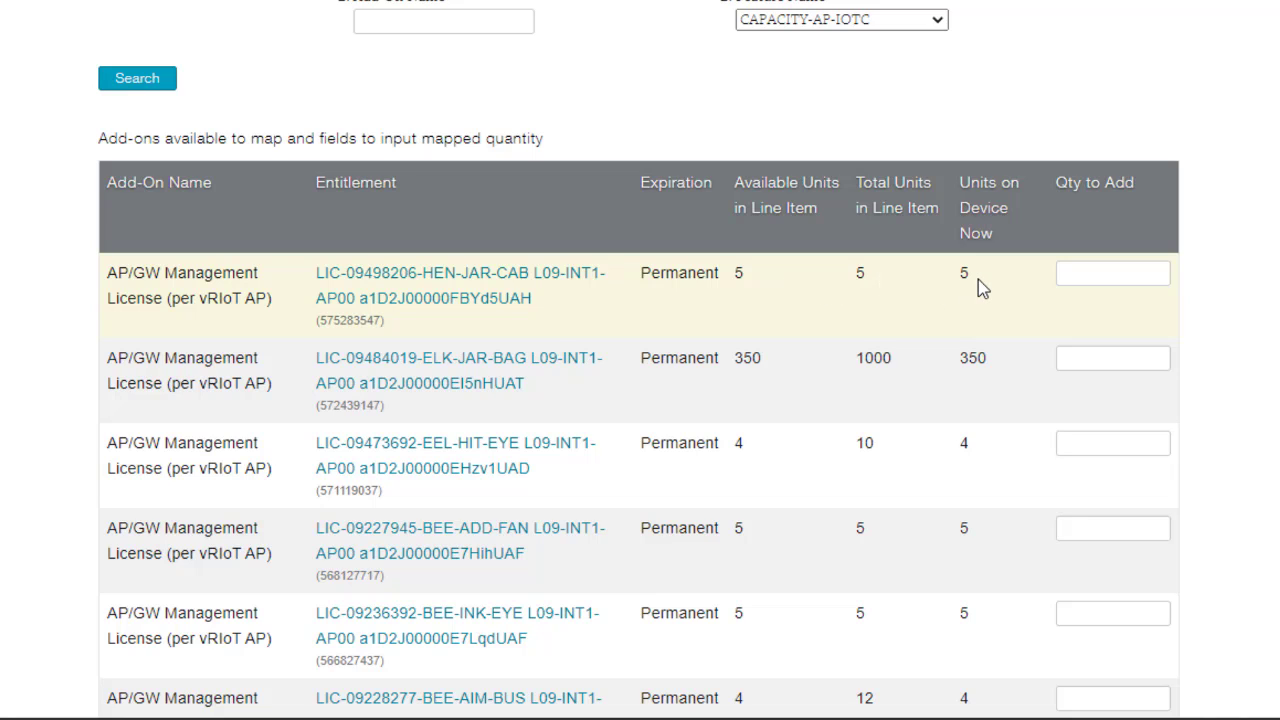
# Step: Map 5 units of the first AP/GW Management entitlement to the controller device
pyautogui.click(1075, 273)
pyautogui.write('5')
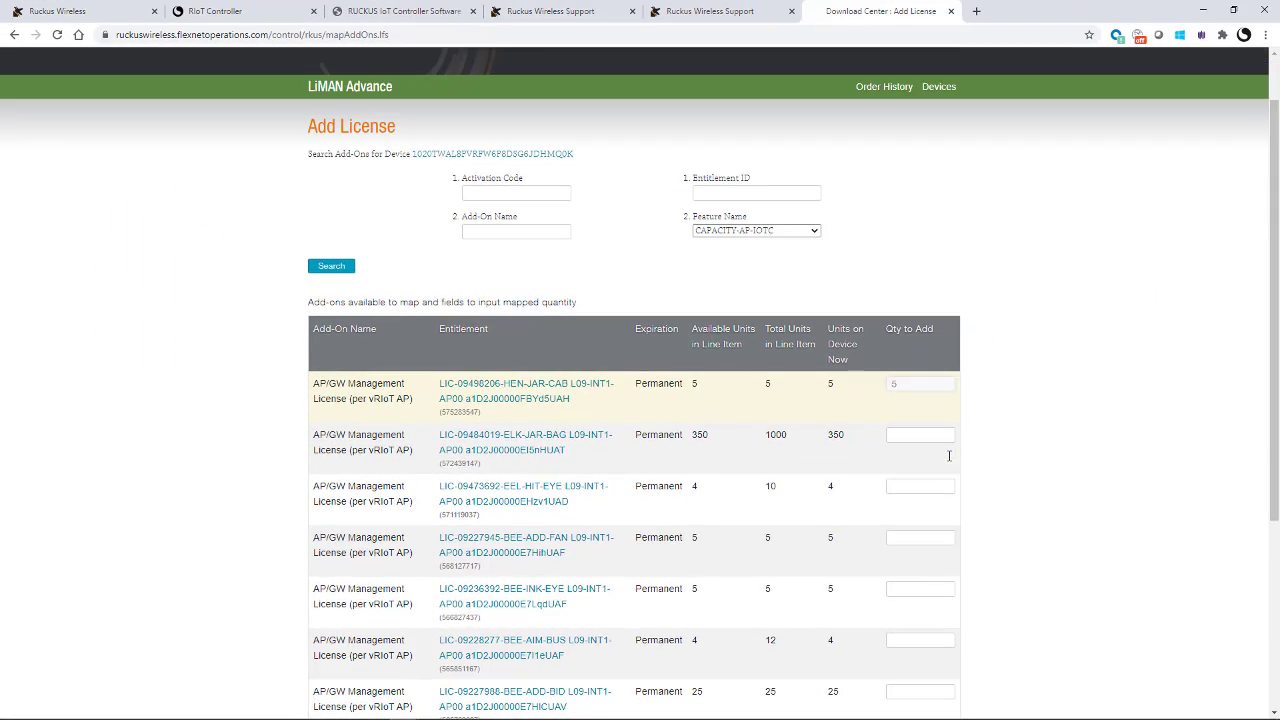
pyautogui.scroll(-3, 1162, 557)
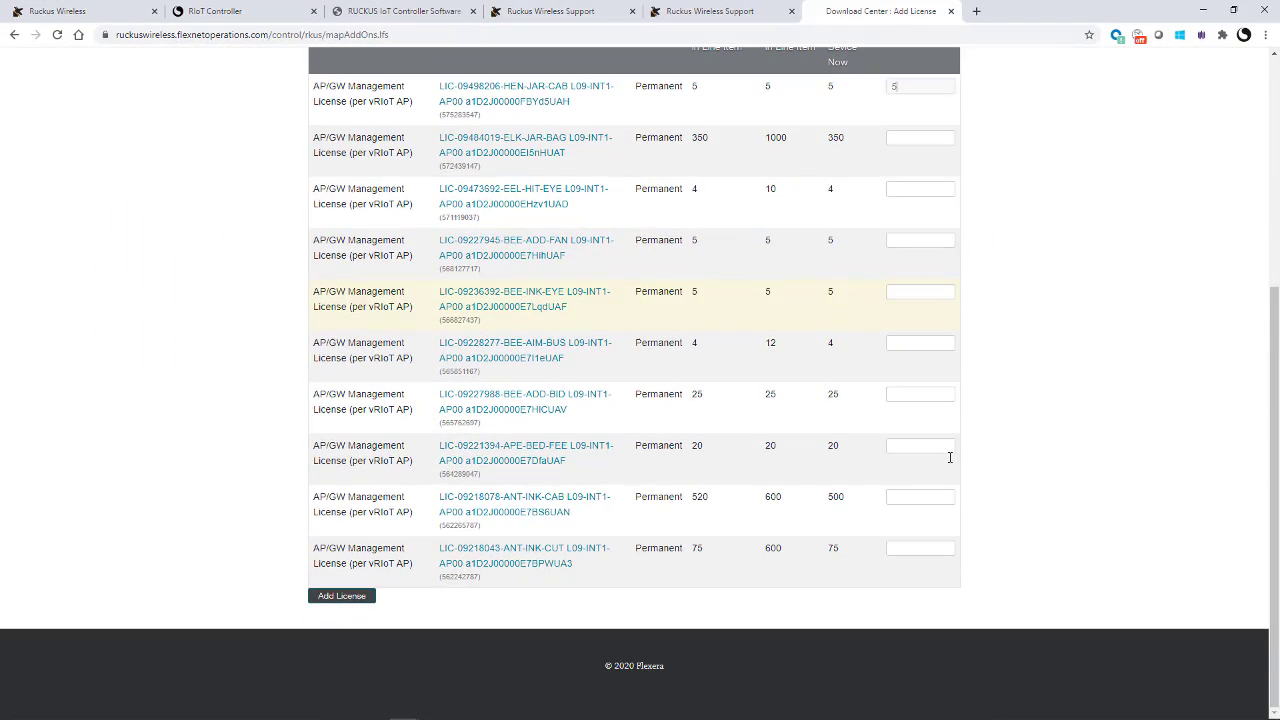
pyautogui.click(341, 597)
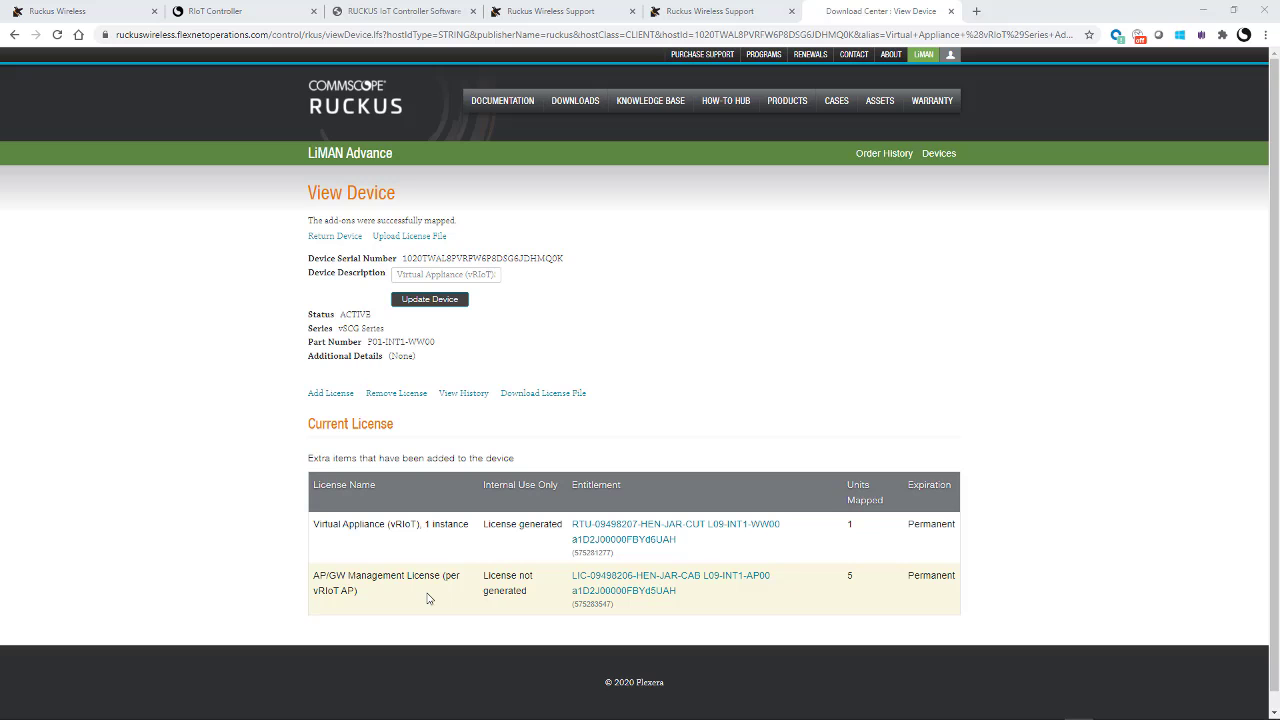
# Step: Update the device, then view the Order Detail for license L09-INT1-AP00, quantity 5
pyautogui.click(435, 302)
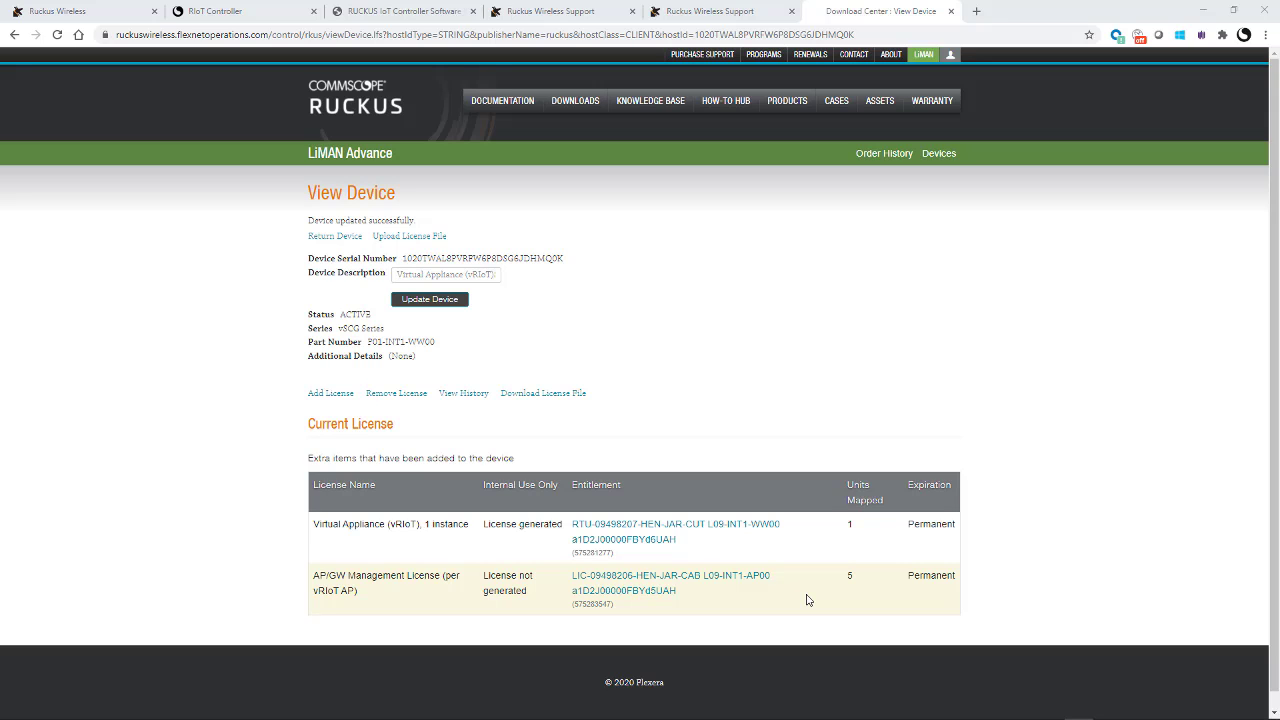
pyautogui.click(621, 584)
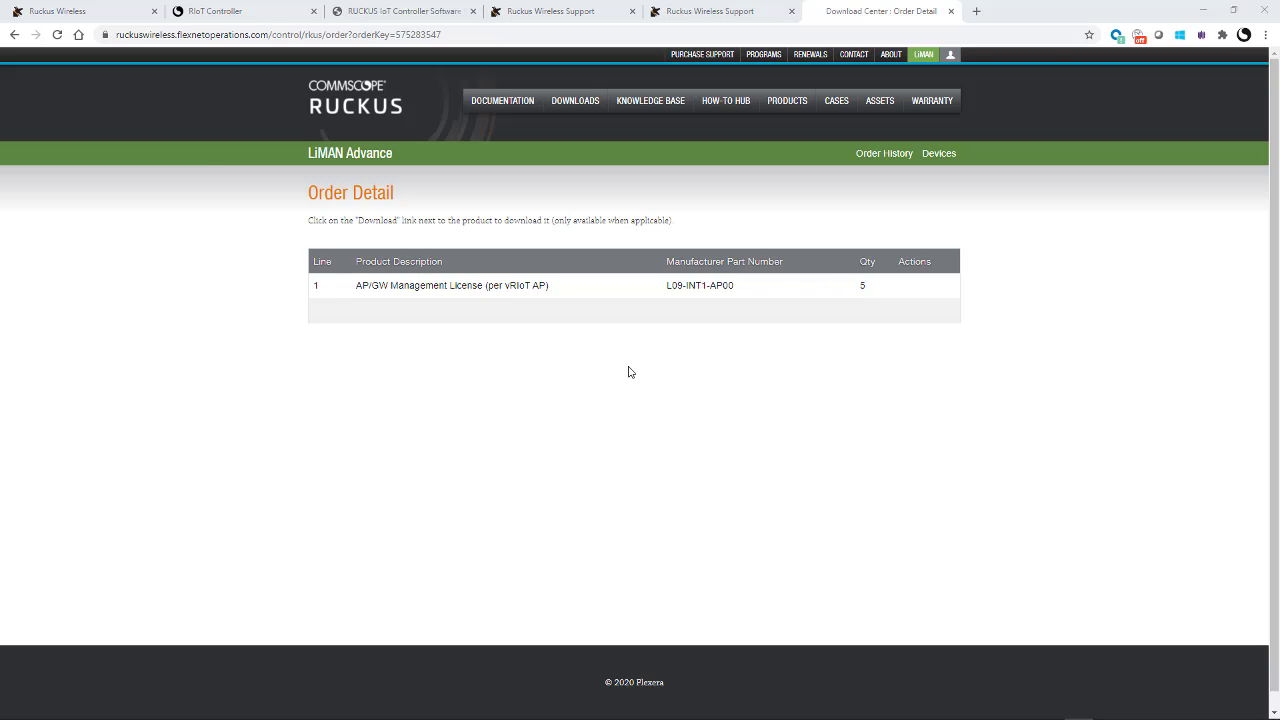
# Step: Find the controller by serial in Smart License Manager and open its device page
pyautogui.click(700, 11)
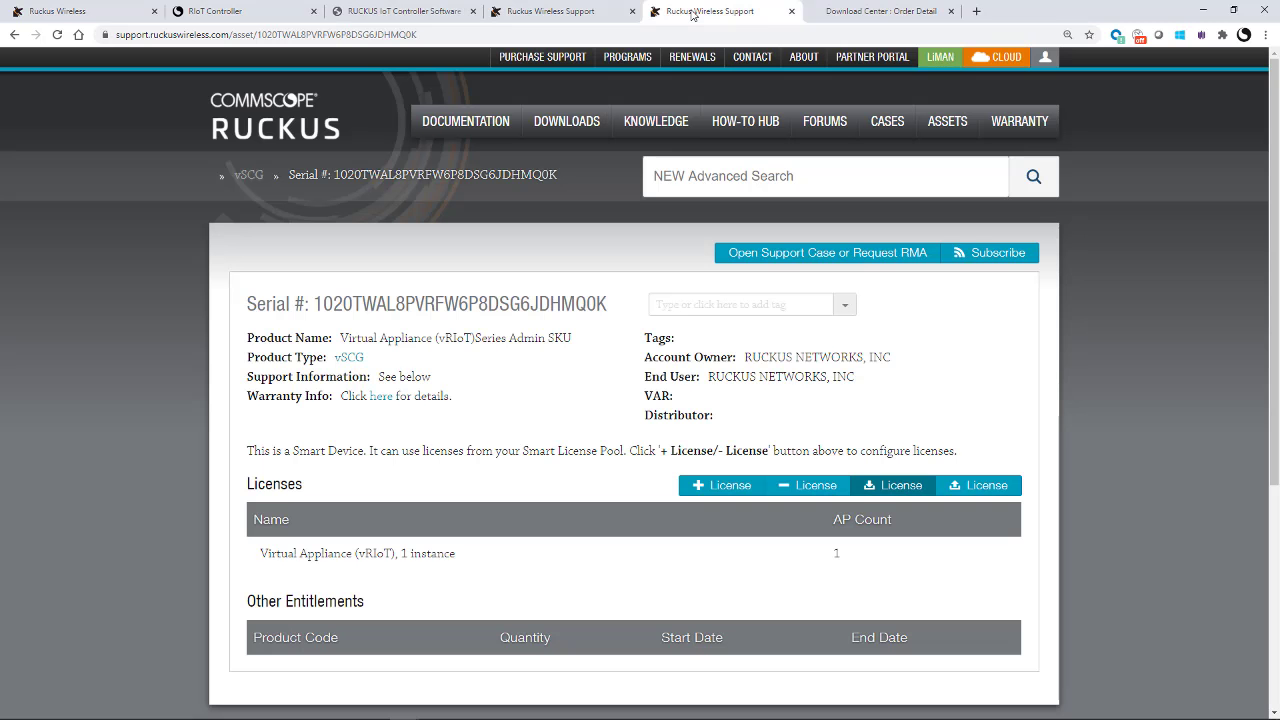
pyautogui.click(940, 60)
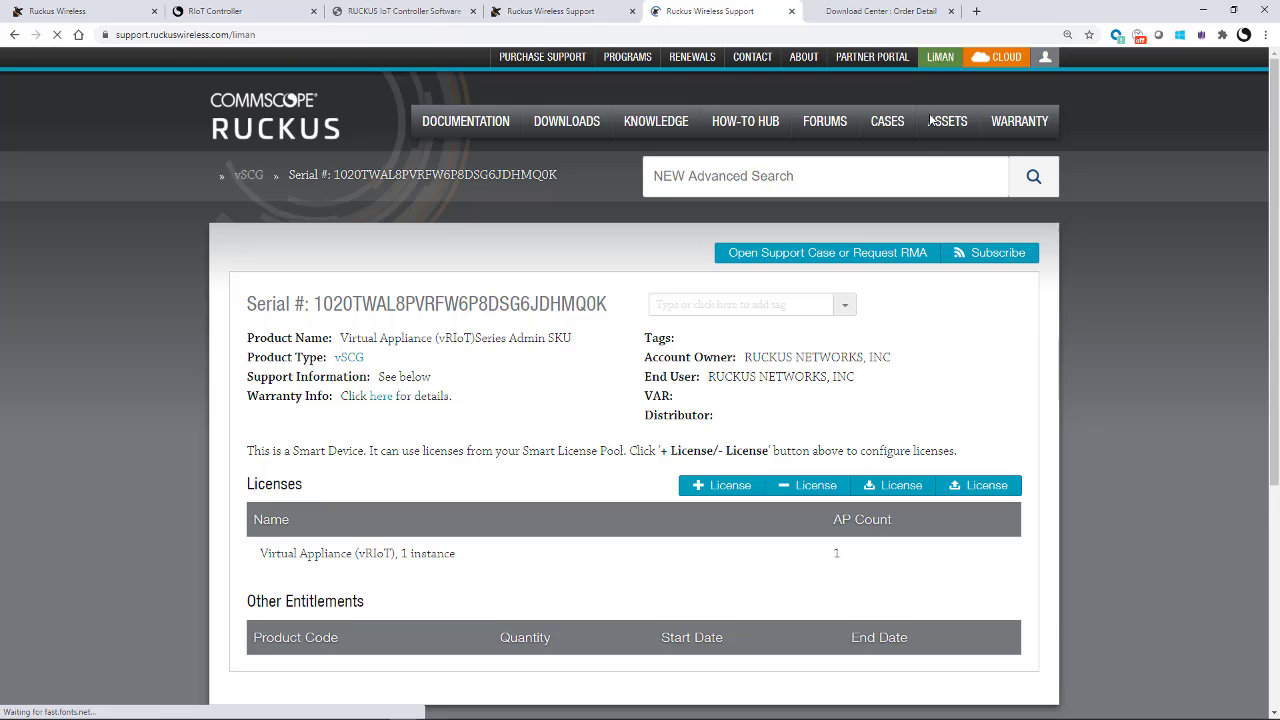
pyautogui.click(315, 574)
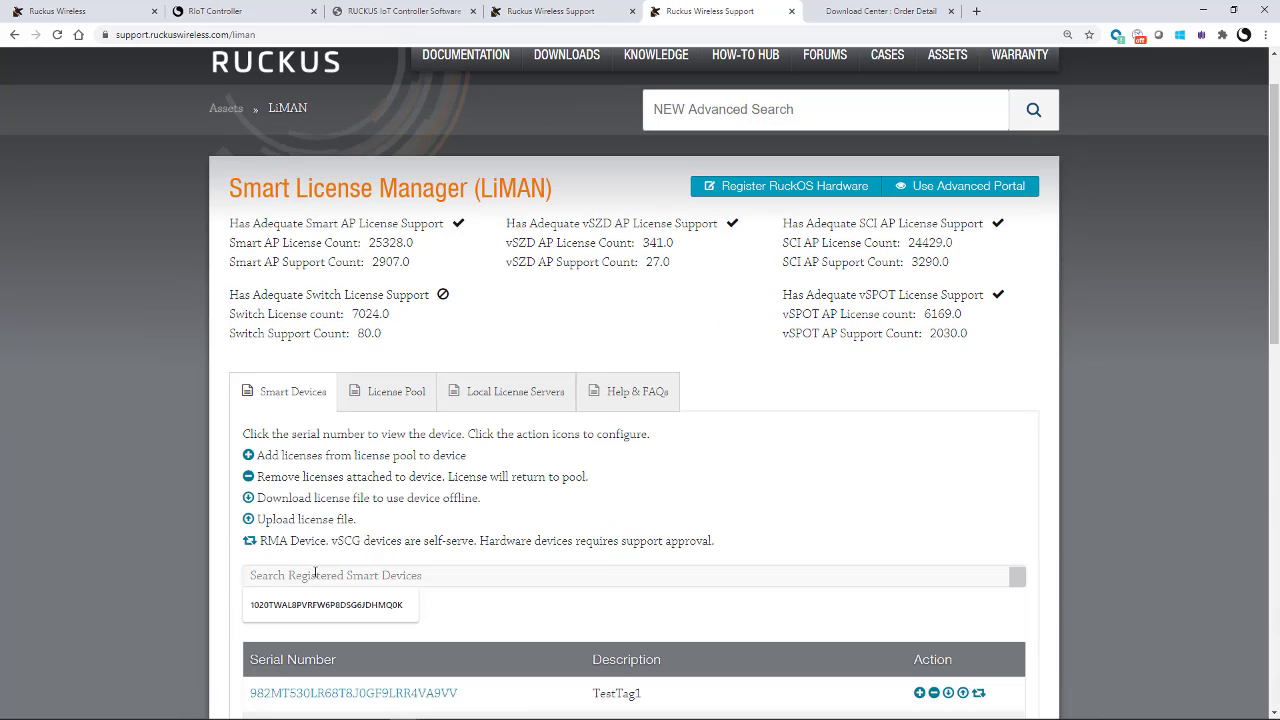
pyautogui.press('Down')
pyautogui.press('Return')
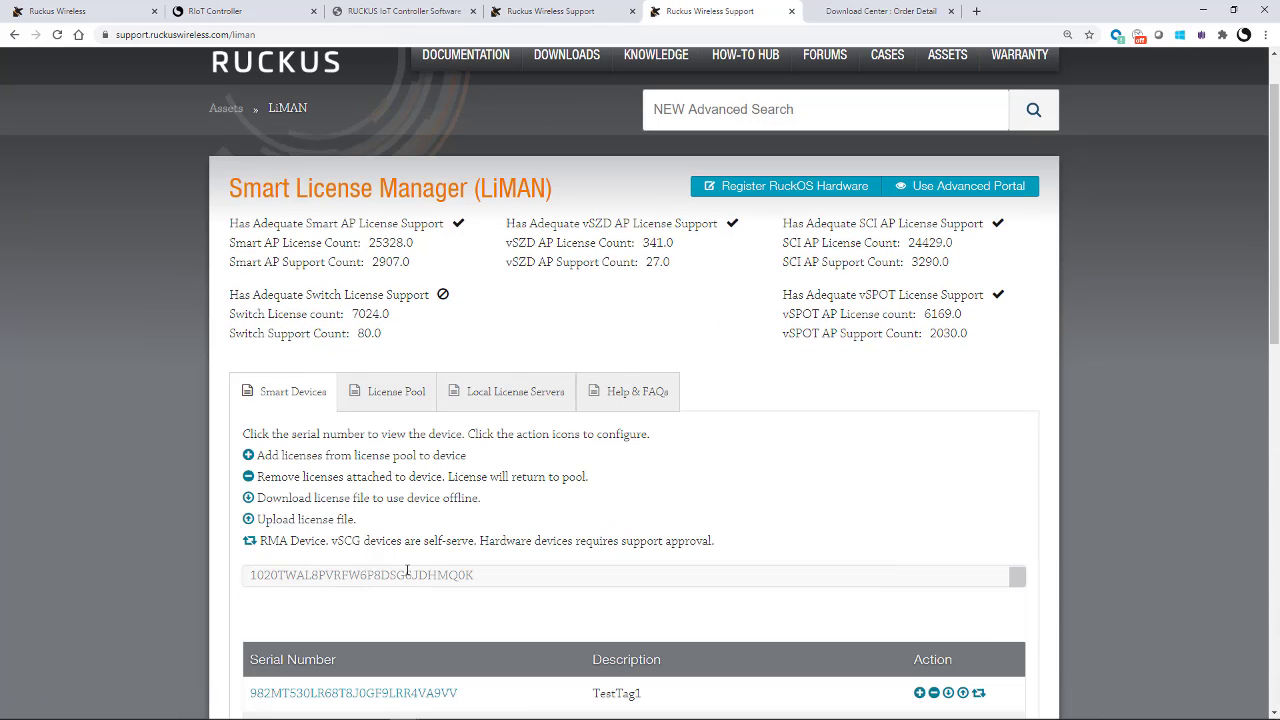
pyautogui.scroll(-2, 407, 572)
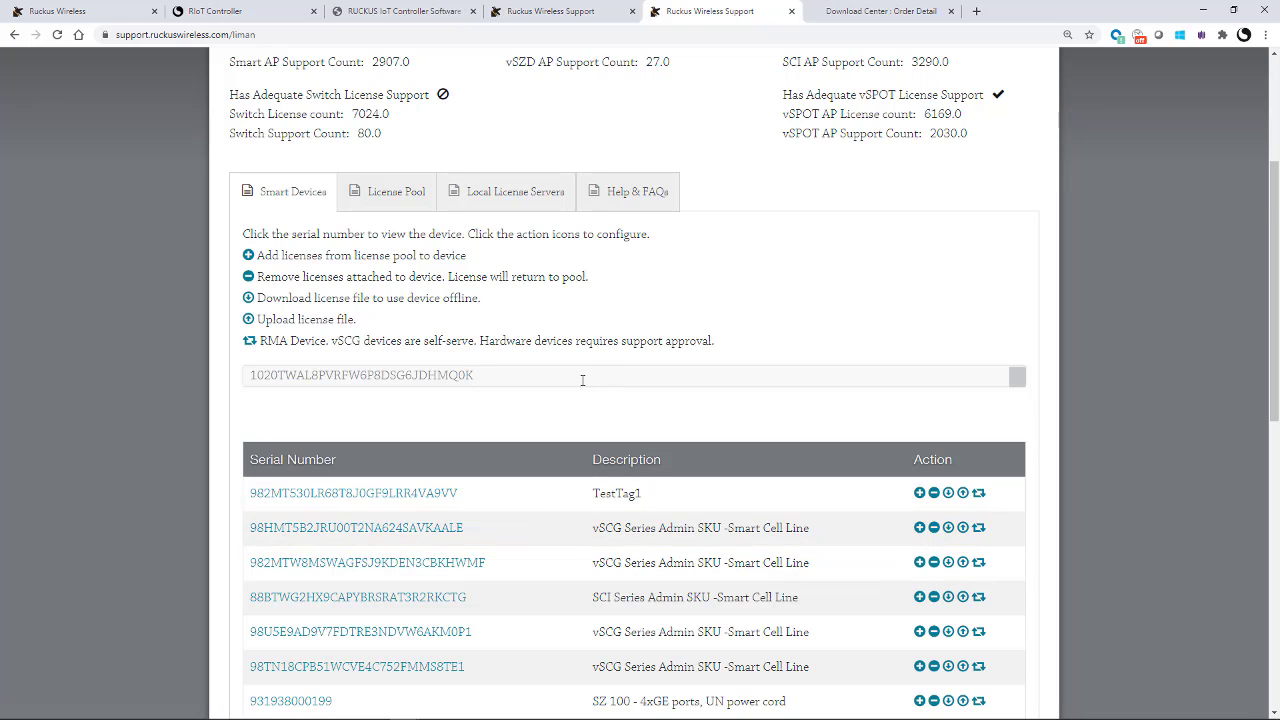
pyautogui.press('Return')
pyautogui.click(410, 494)
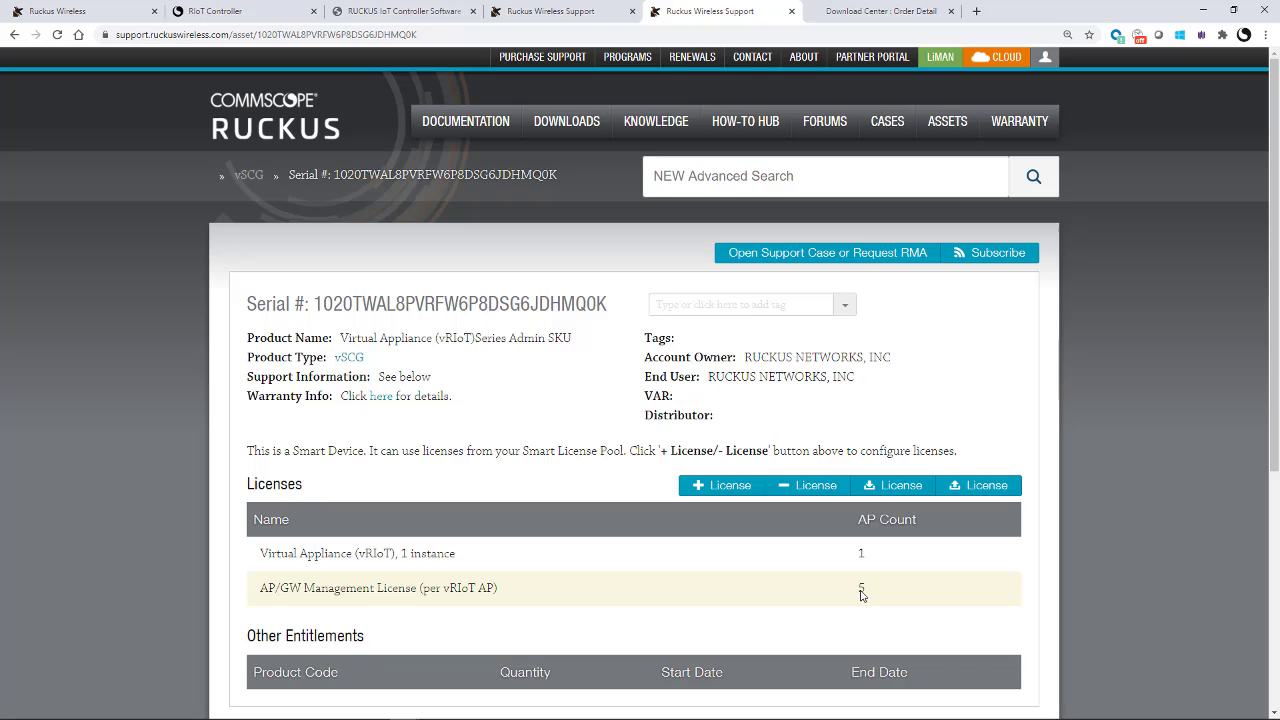
# Step: Save the controller's license .bin file to the Licenses folder and return to the controller
pyautogui.click(870, 492)
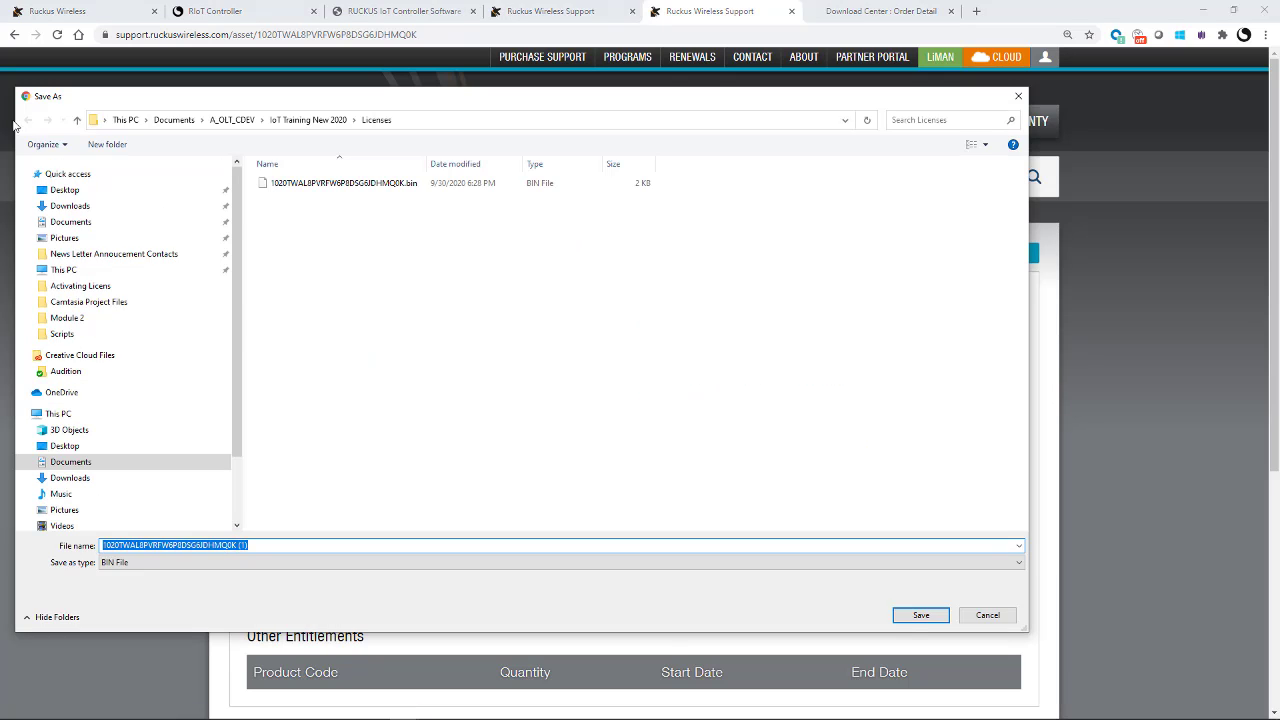
pyautogui.click(916, 614)
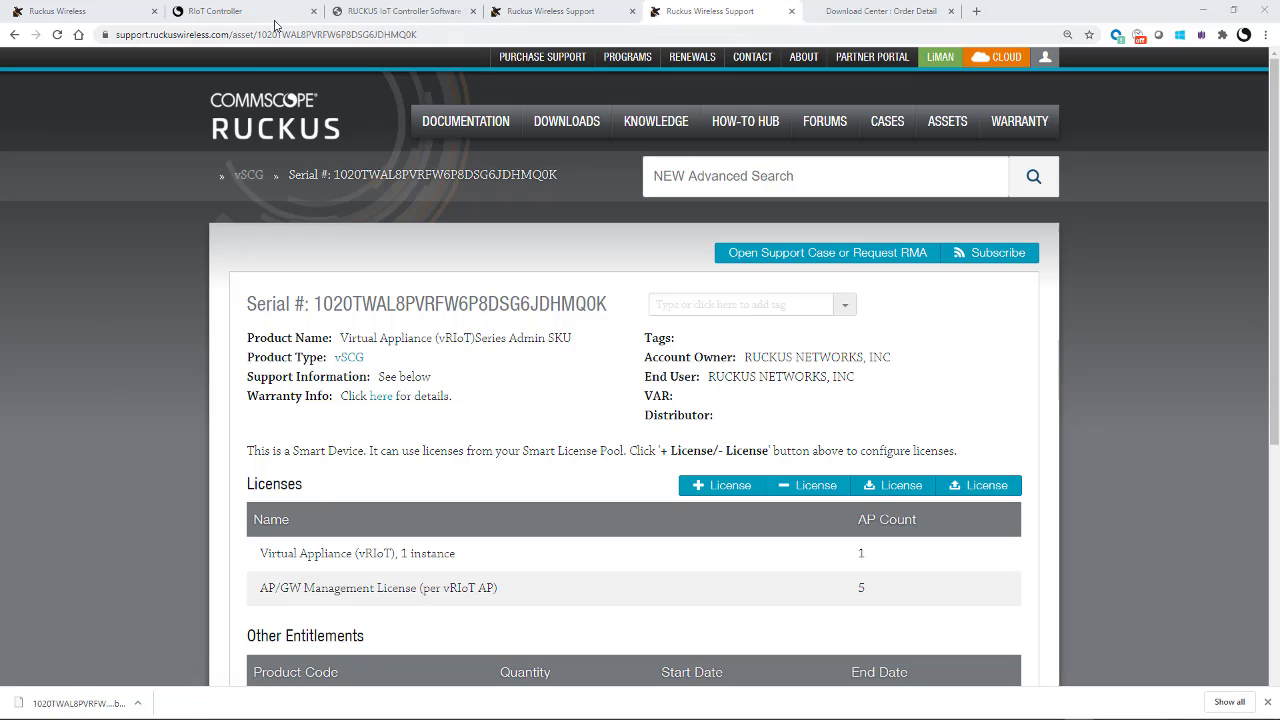
pyautogui.click(237, 14)
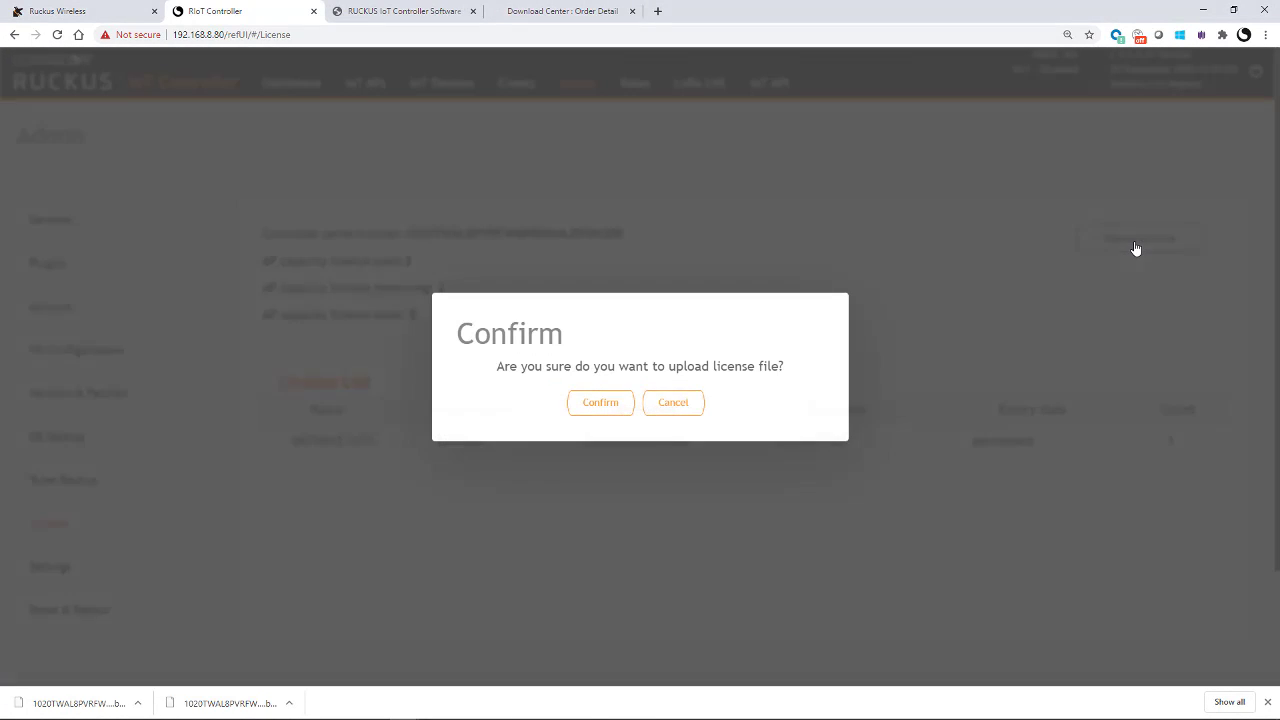
# Step: Upload the .bin license file and reload to show 5-AP capacity with 3 used
pyautogui.click(585, 410)
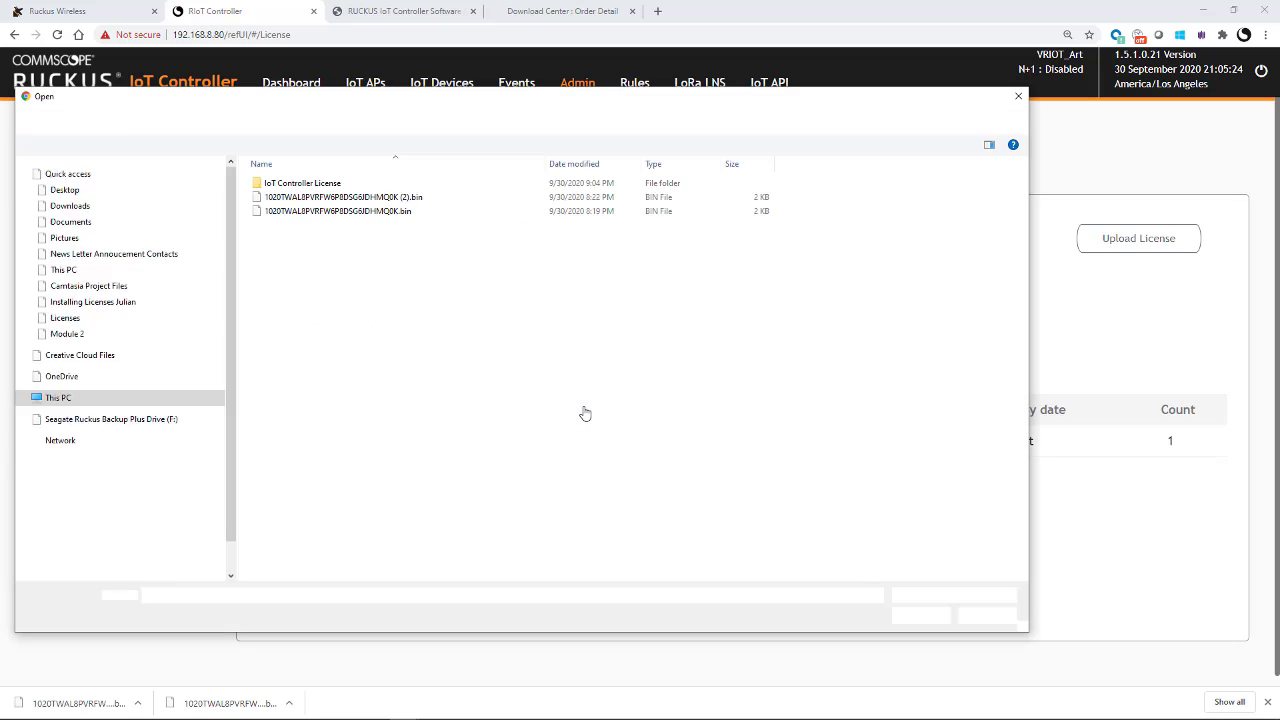
pyautogui.click(278, 212)
pyautogui.click(908, 618)
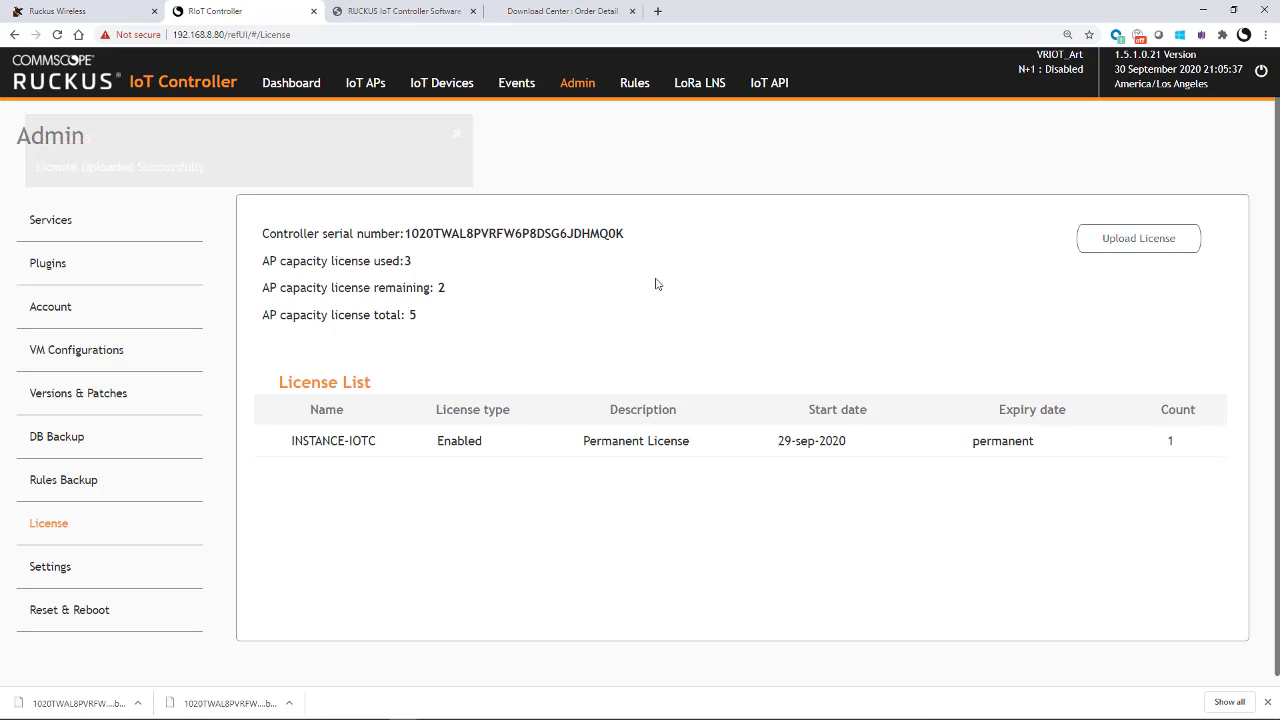
pyautogui.click(57, 34)
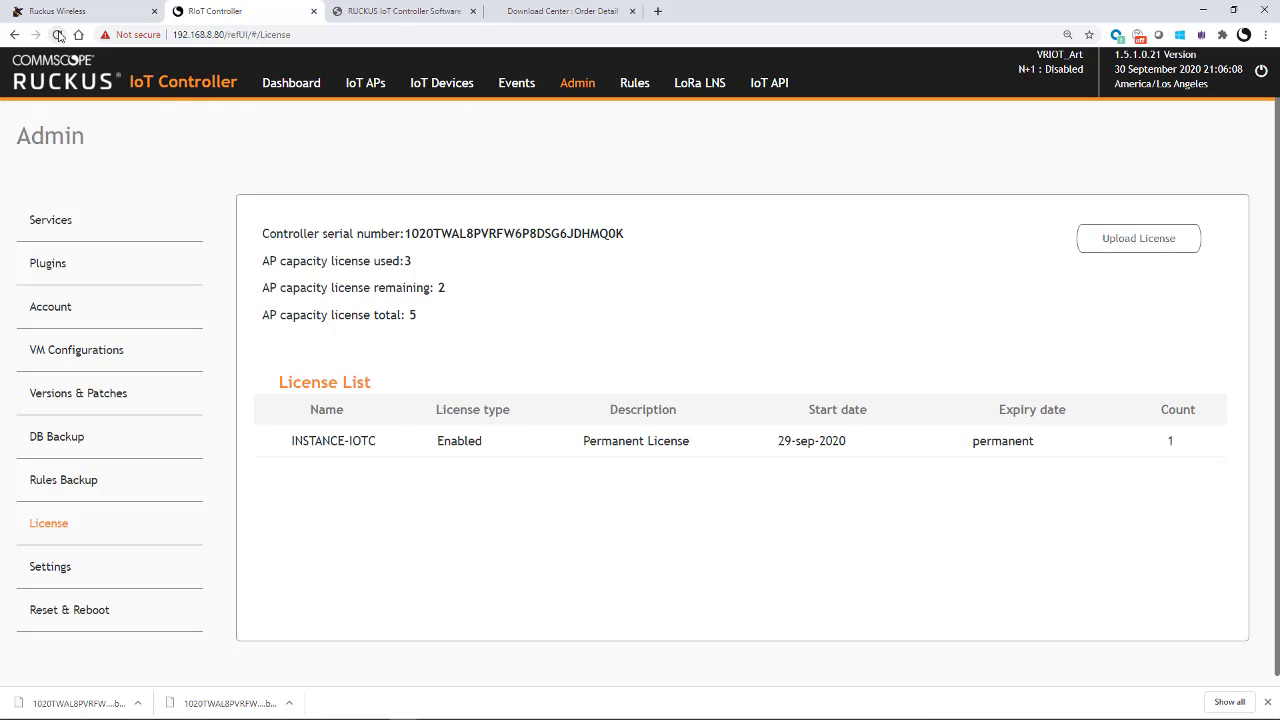